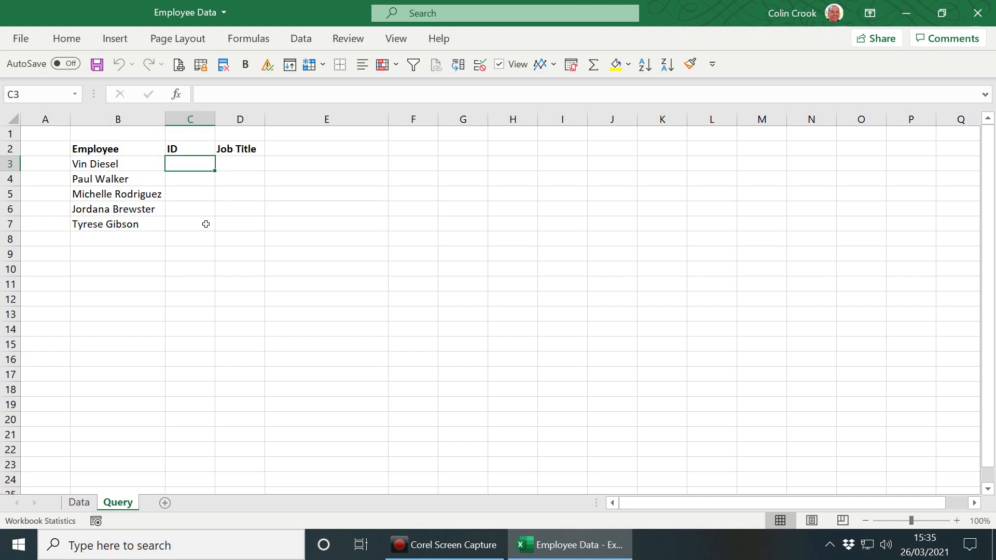
Review the employee records on the Data sheet, then return to the first employee name on the Query sheet.
{"action": "key", "text": "Right"}
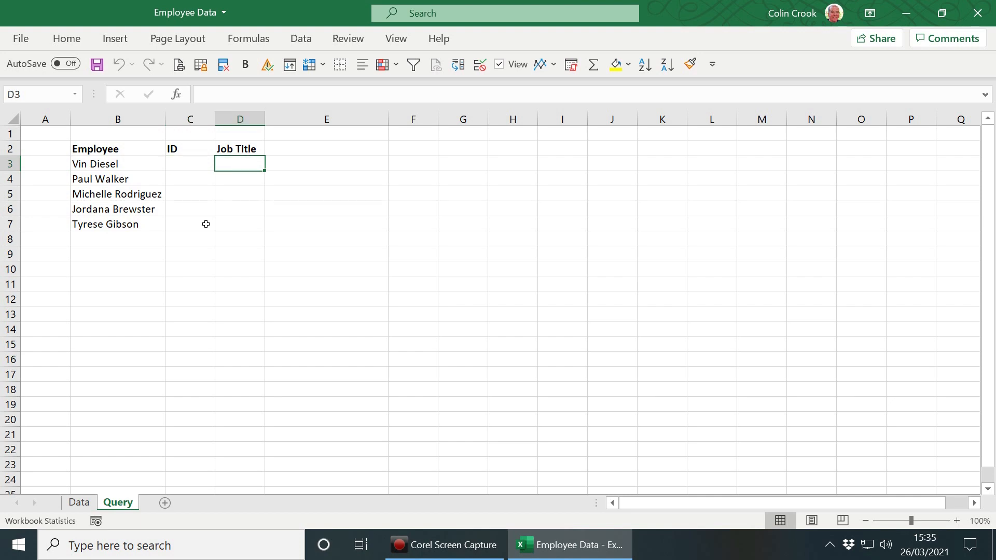
{"action": "key", "text": "ctrl+Page_Up"}
{"action": "scroll", "coordinate": [124, 204], "scroll_direction": "down", "scroll_amount": 3}
{"action": "scroll", "coordinate": [171, 269], "scroll_direction": "up", "scroll_amount": 3}
{"action": "key", "text": "ctrl+Page_Down"}
{"action": "key", "text": "Left"}
{"action": "key", "text": "Left"}
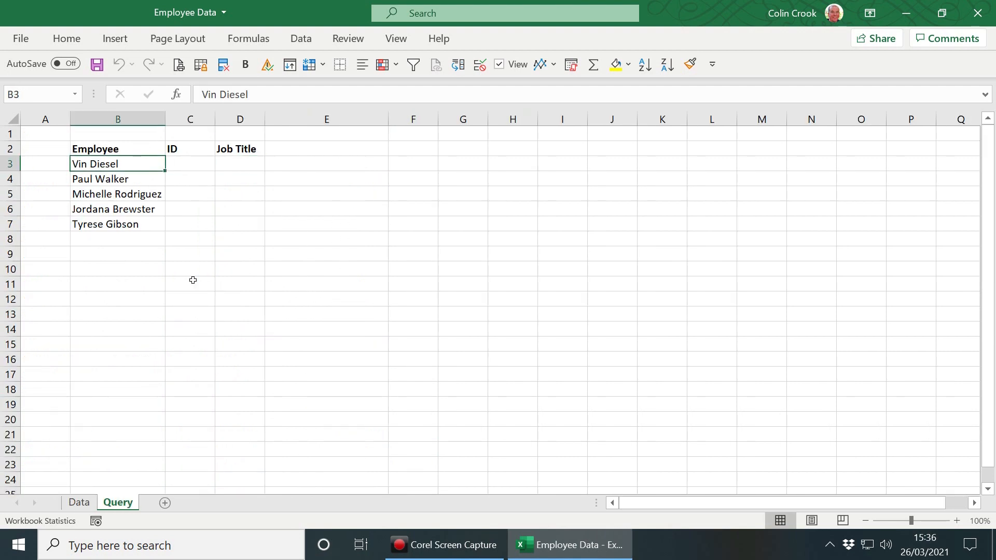
Find "diesel" on the Data sheet, examine that record's ID number and job title, and return to cell C3 on the Query sheet.
{"action": "key", "text": "ctrl+Page_Up"}
{"action": "key", "text": "ctrl+f"}
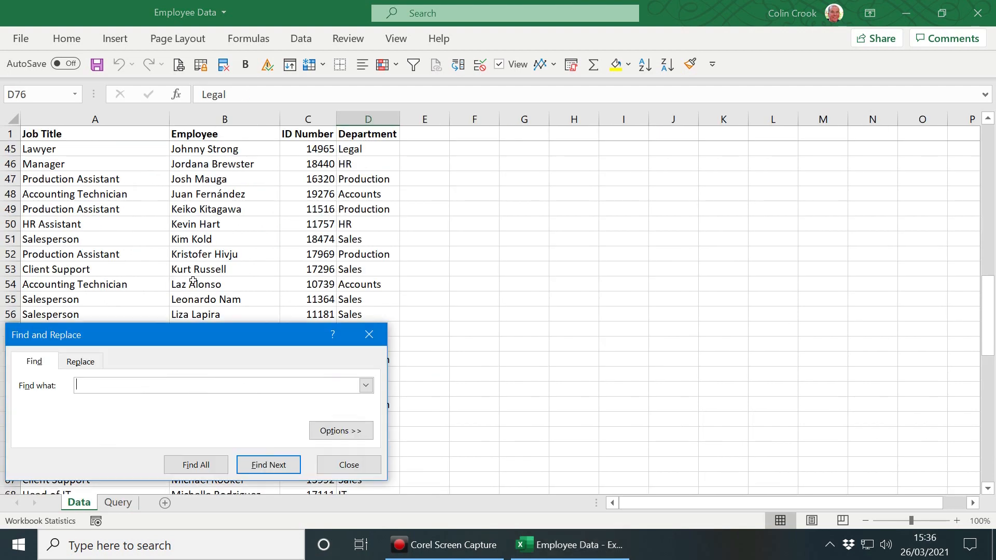
{"action": "type", "text": "diesel"}
{"action": "key", "text": "Return"}
{"action": "key", "text": "Escape"}
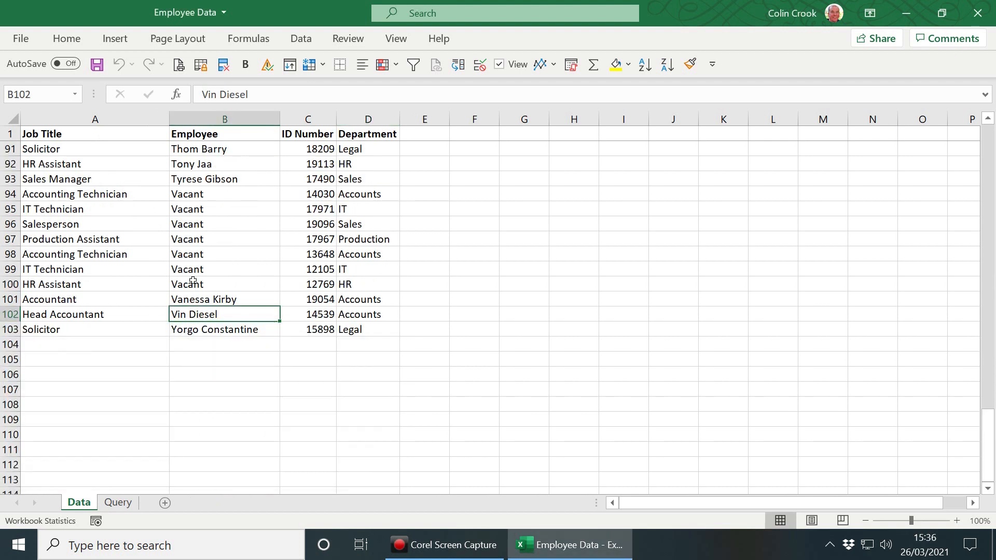
{"action": "key", "text": "Right"}
{"action": "key", "text": "Left"}
{"action": "key", "text": "Left"}
{"action": "key", "text": "Page_Up"}
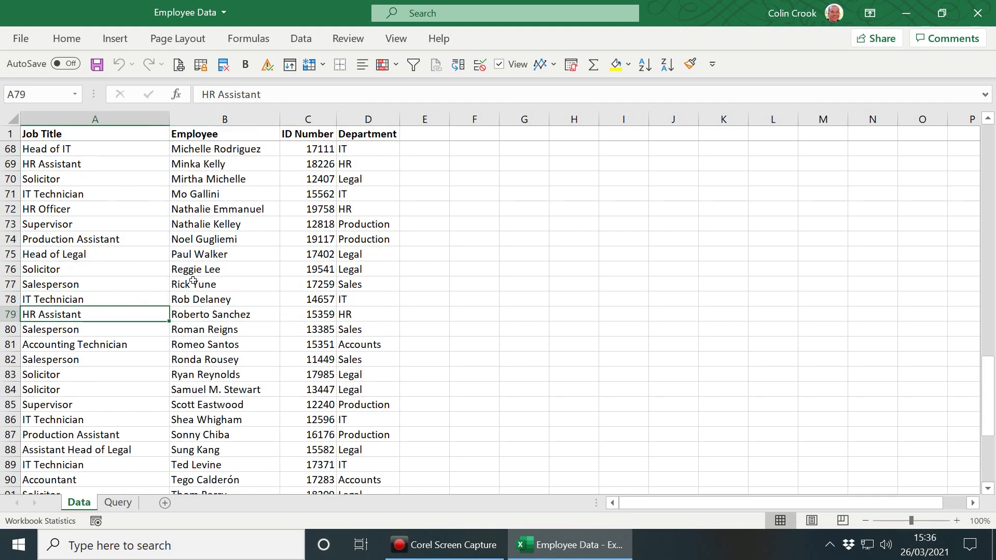
{"action": "key", "text": "ctrl+Page_Down"}
{"action": "key", "text": "Right"}
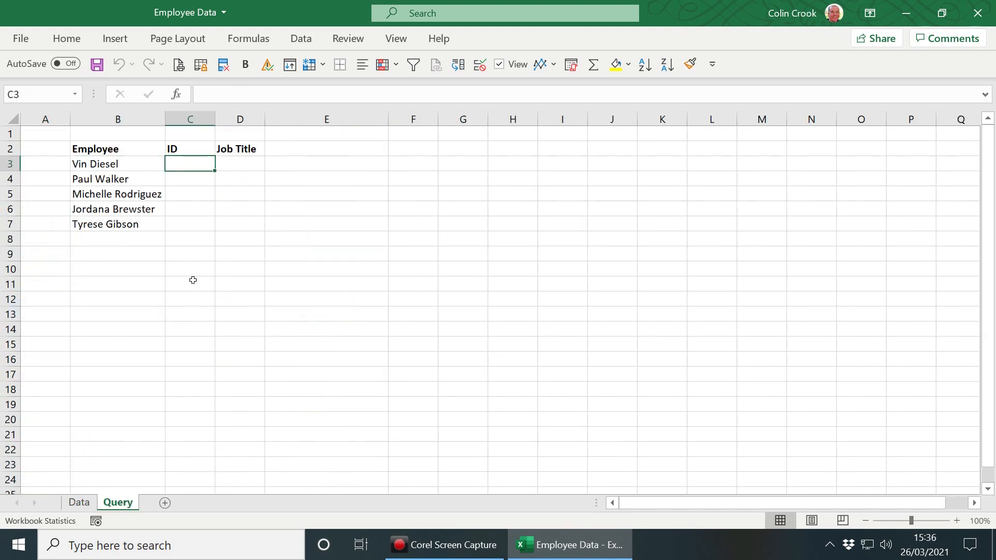
{"action": "key", "text": "Down"}
{"action": "key", "text": "Up"}
{"action": "key", "text": "Down"}
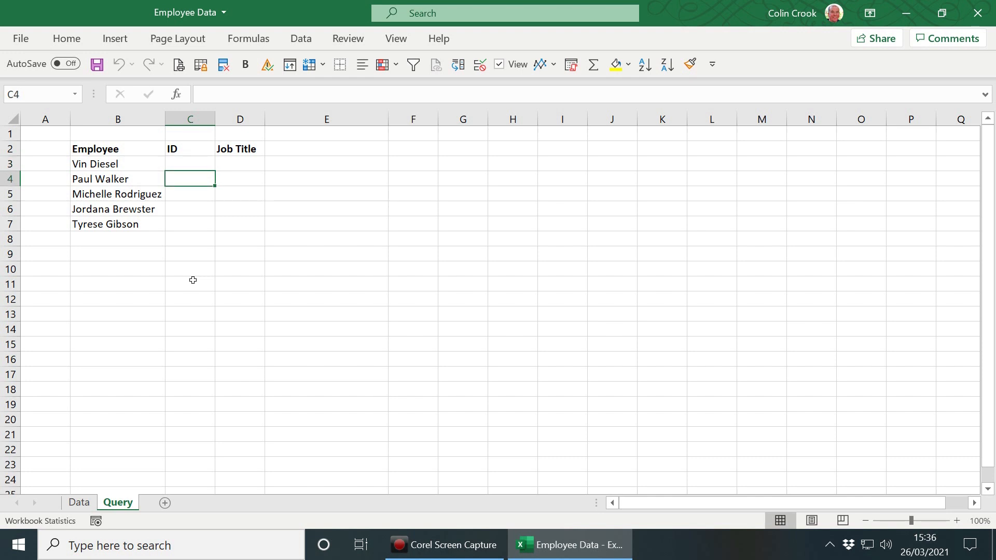
{"action": "key", "text": "Up"}
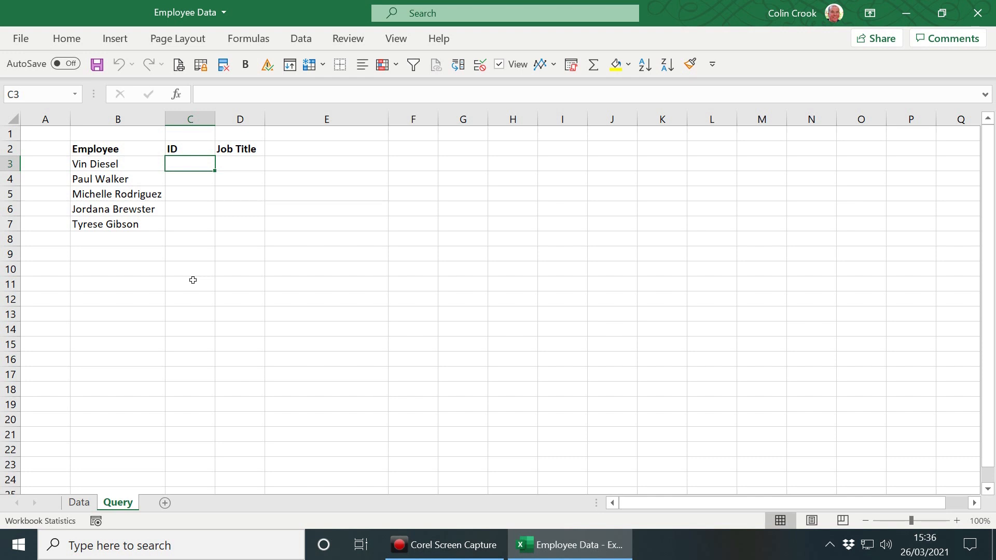
Enter =VLOOKUP(B3,Data!B:C,2,FALSE) in cell C3 to look up the first employee's ID.
{"action": "type", "text": "=vl"}
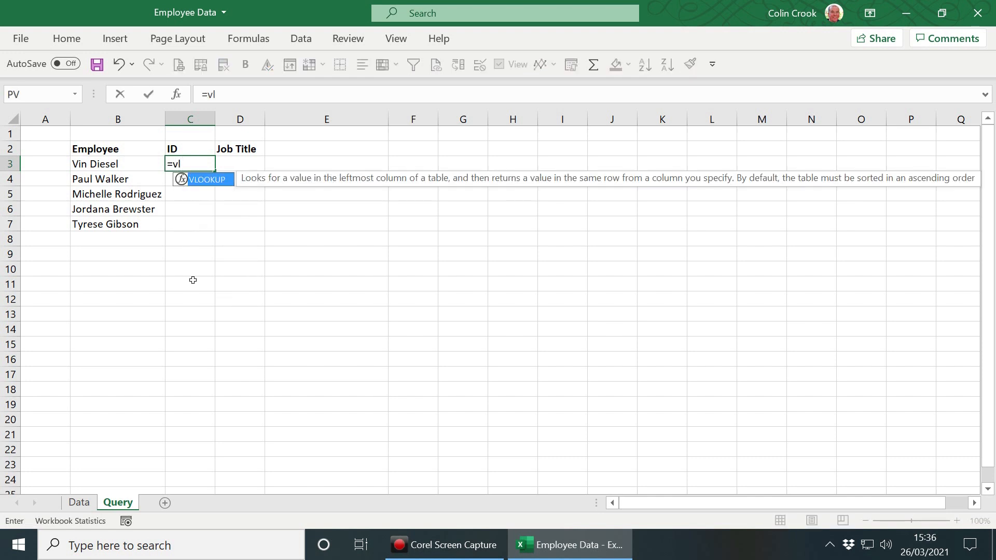
{"action": "key", "text": "Tab"}
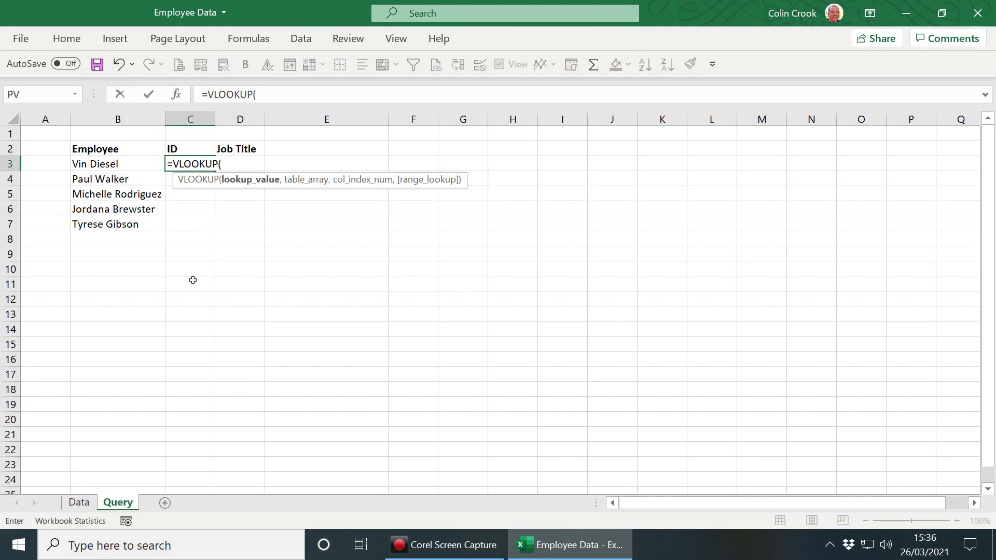
{"action": "key", "text": "Left"}
{"action": "type", "text": ","}
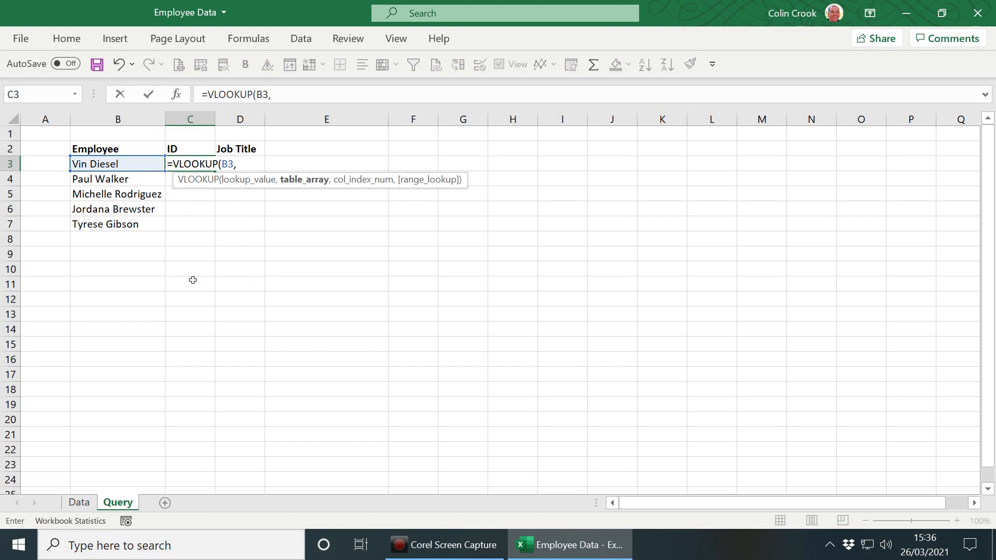
{"action": "key", "text": "ctrl+Page_Up"}
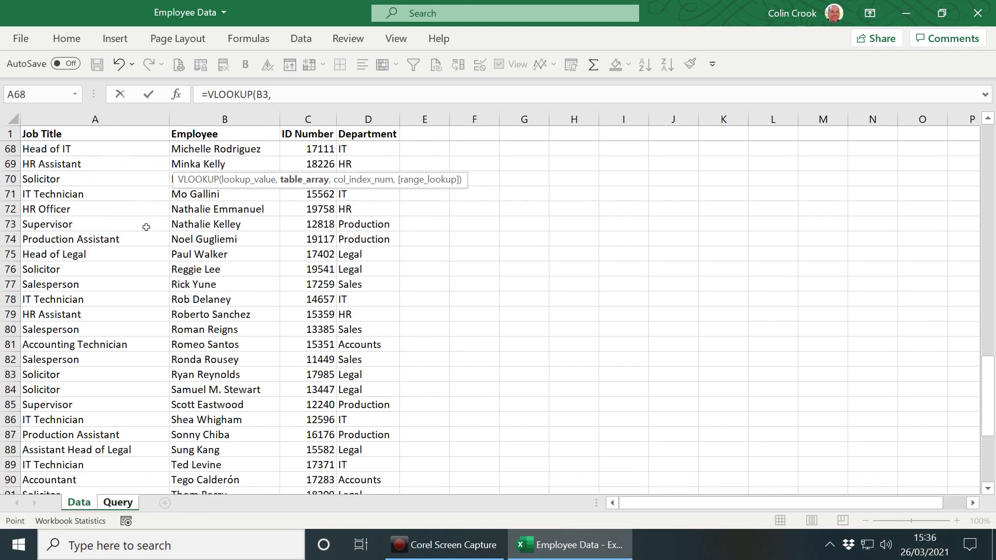
{"action": "left_click_drag", "start_coordinate": [242, 121], "coordinate": [323, 144]}
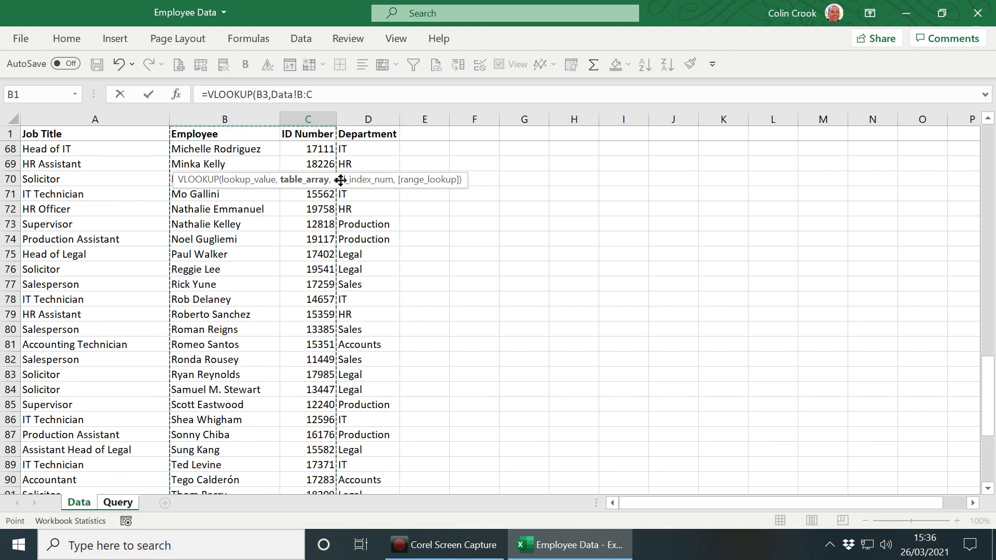
{"action": "type", "text": ","}
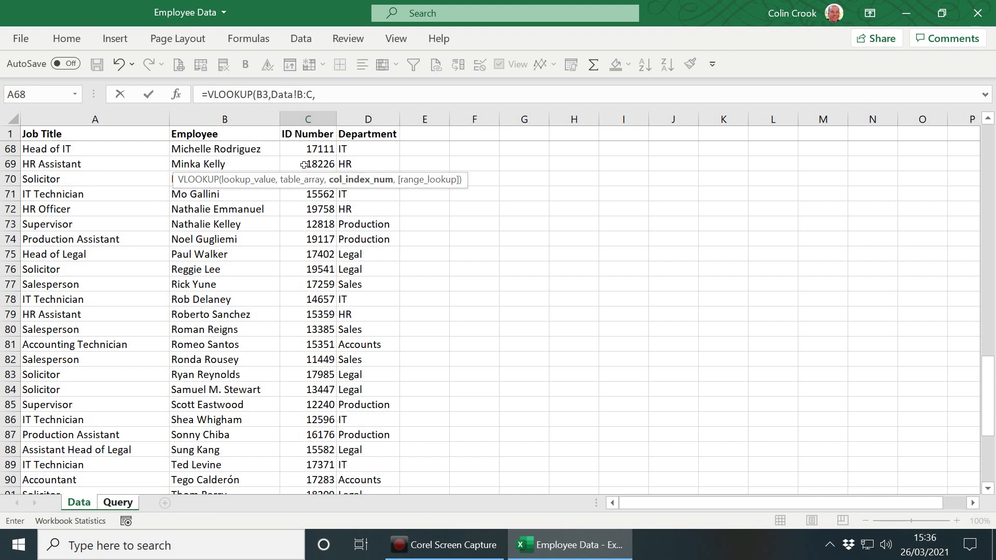
{"action": "type", "text": "2,"}
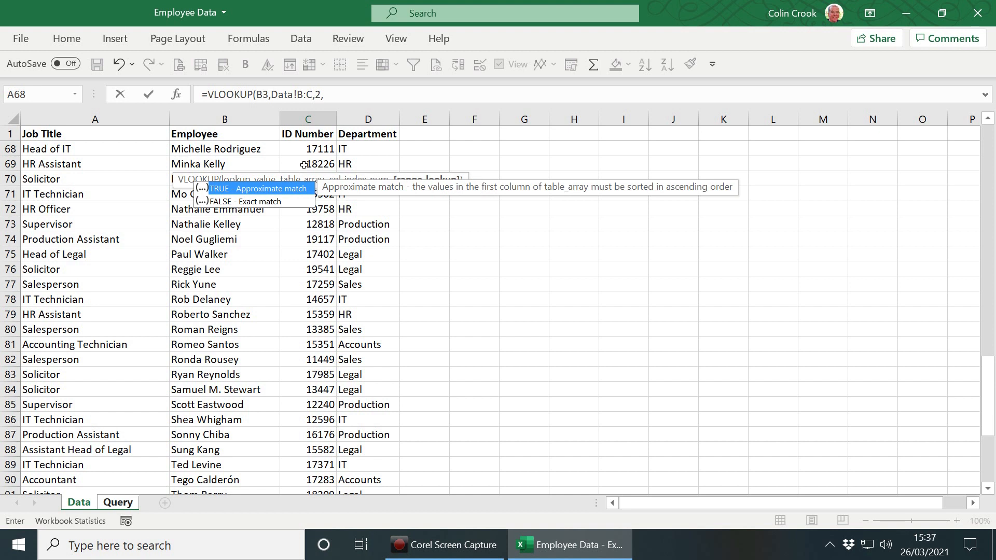
{"action": "key", "text": "Down"}
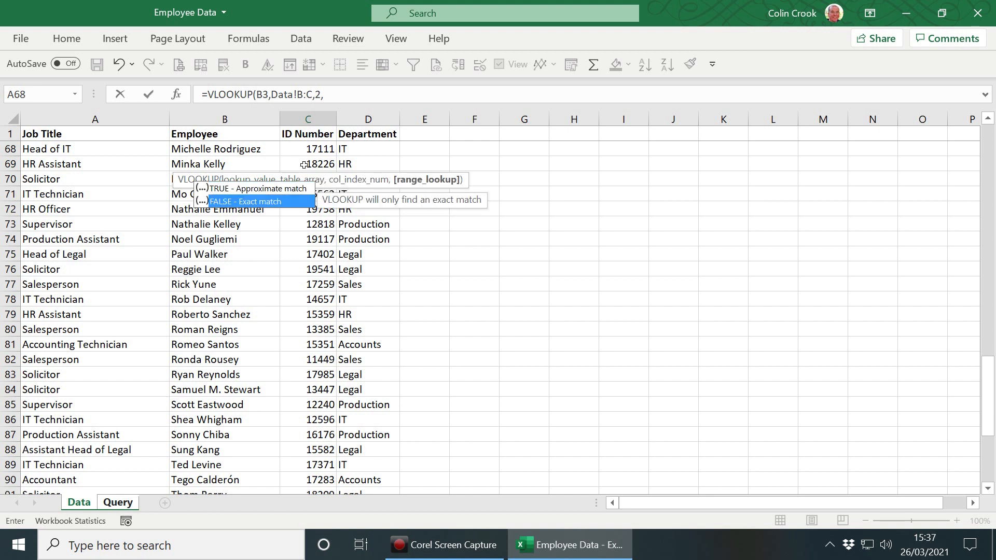
{"action": "key", "text": "Tab"}
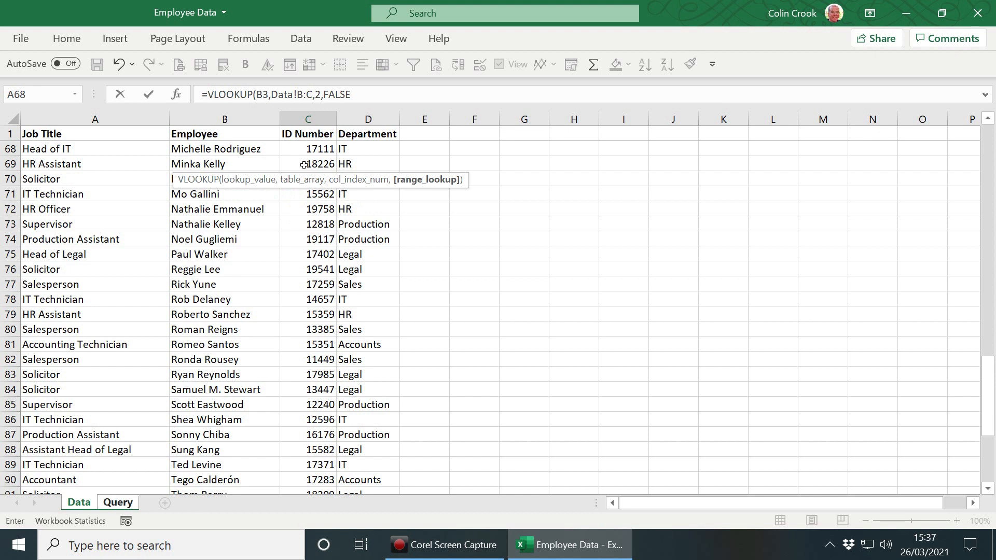
{"action": "type", "text": ")"}
{"action": "key", "text": "Return"}
Fill the ID lookup formula down through cells C4 to C7 for the remaining employees.
{"action": "key", "text": "ctrl+d"}
{"action": "key", "text": "Down"}
{"action": "key", "text": "ctrl+d"}
{"action": "key", "text": "Down"}
{"action": "key", "text": "ctrl+d"}
{"action": "key", "text": "Down"}
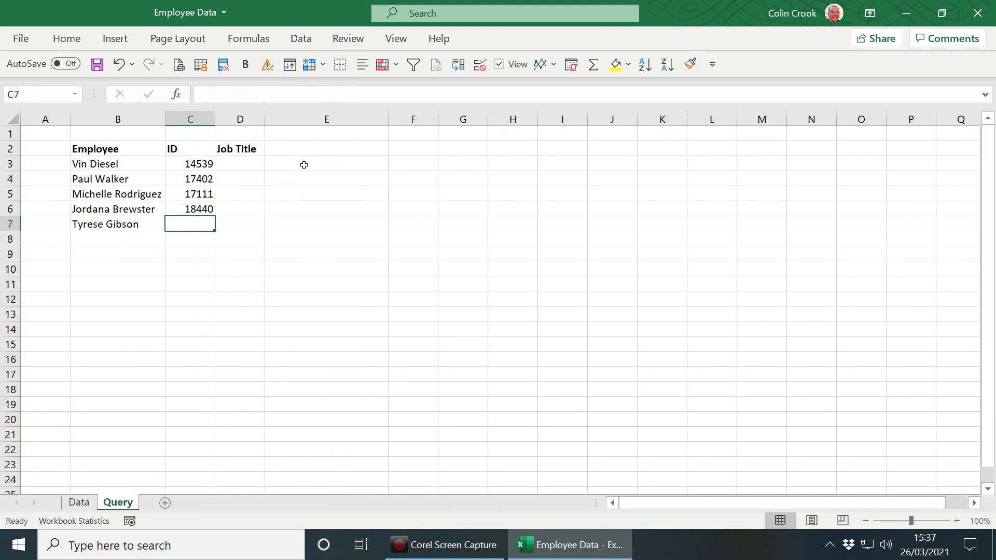
{"action": "key", "text": "ctrl+d"}
{"action": "key", "text": "Down"}
{"action": "key", "text": "Up"}
Begin a VLOOKUP formula in the first Job Title cell, D3, with B3 as the lookup value.
{"action": "key", "text": "Right"}
{"action": "key", "text": "Up"}
{"action": "key", "text": "Up"}
{"action": "key", "text": "Up"}
{"action": "key", "text": "Up"}
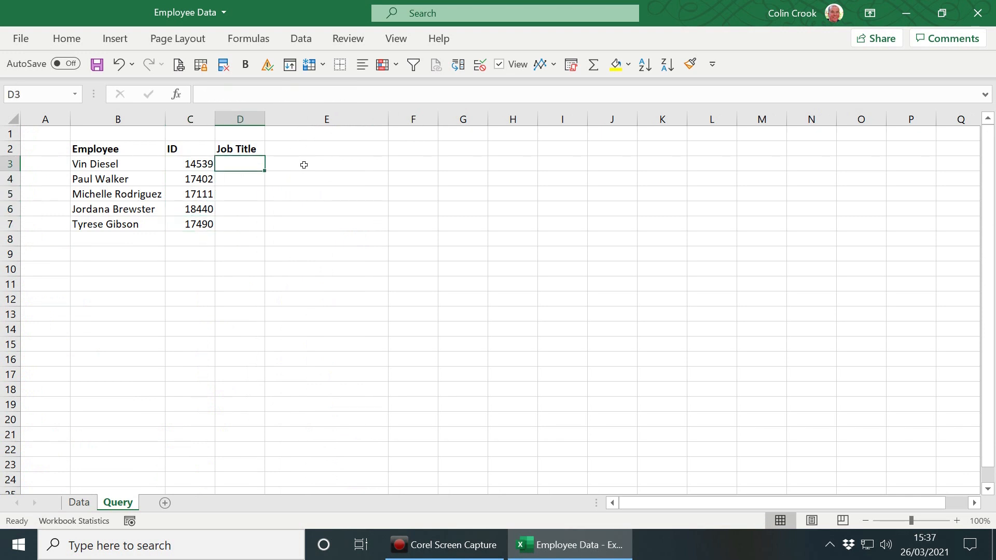
{"action": "type", "text": "=vl"}
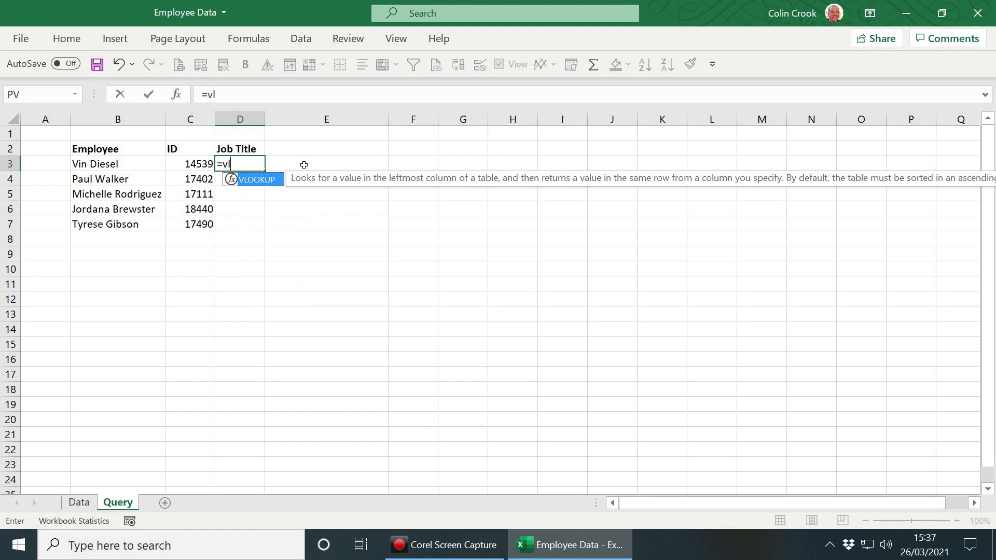
{"action": "key", "text": "Tab"}
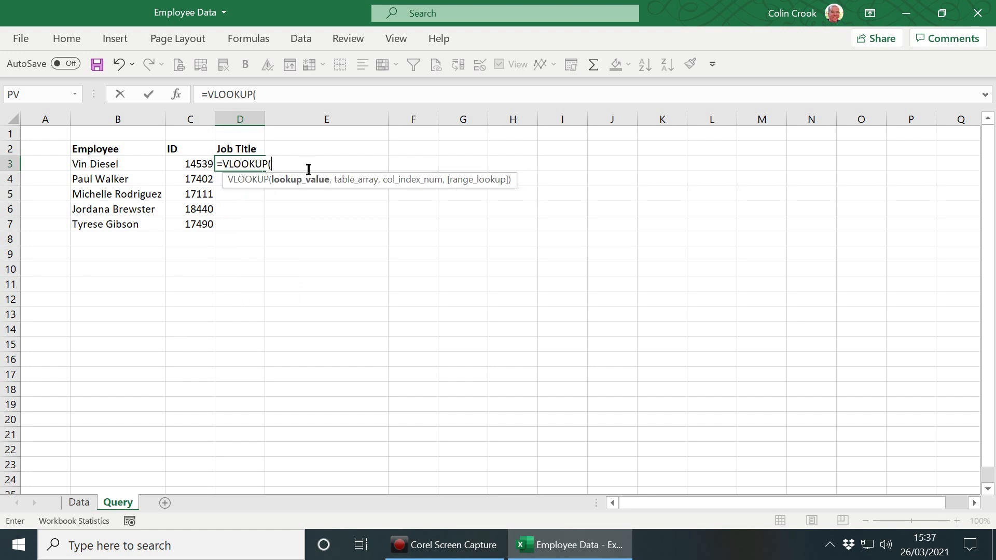
{"action": "left_click", "coordinate": [134, 167]}
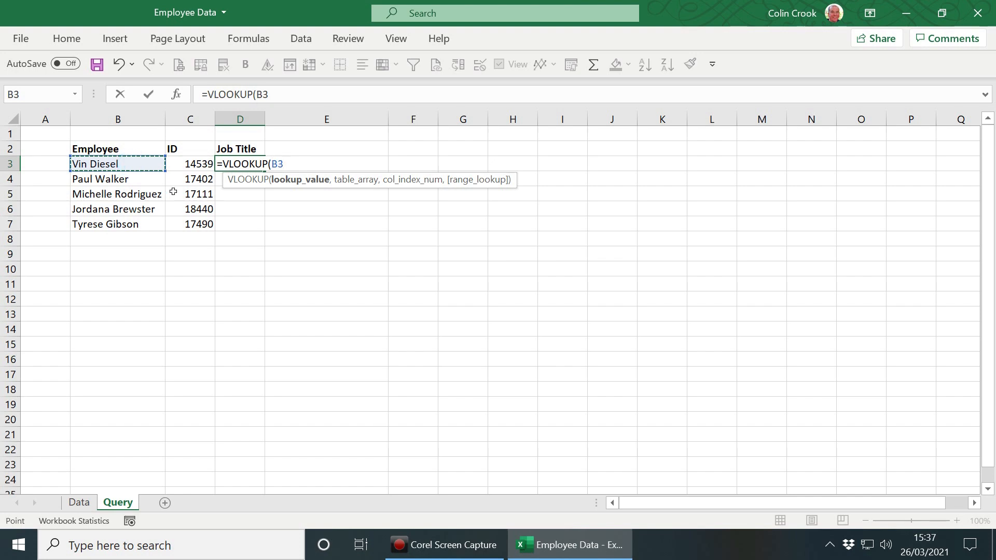
{"action": "type", "text": ","}
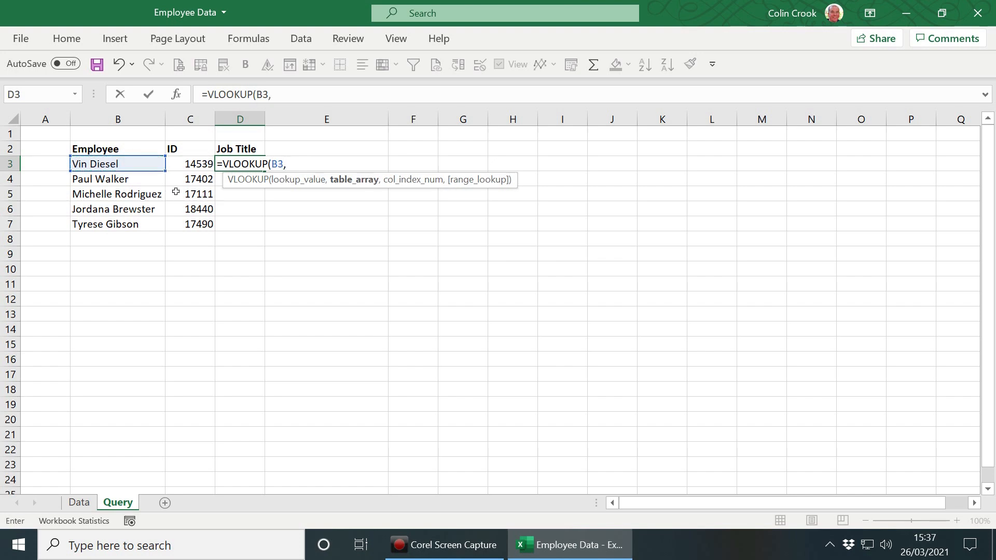
Complete the VLOOKUP with columns Data!A:B as the table array, column index 1 and exact match (FALSE).
{"action": "left_click", "coordinate": [84, 502]}
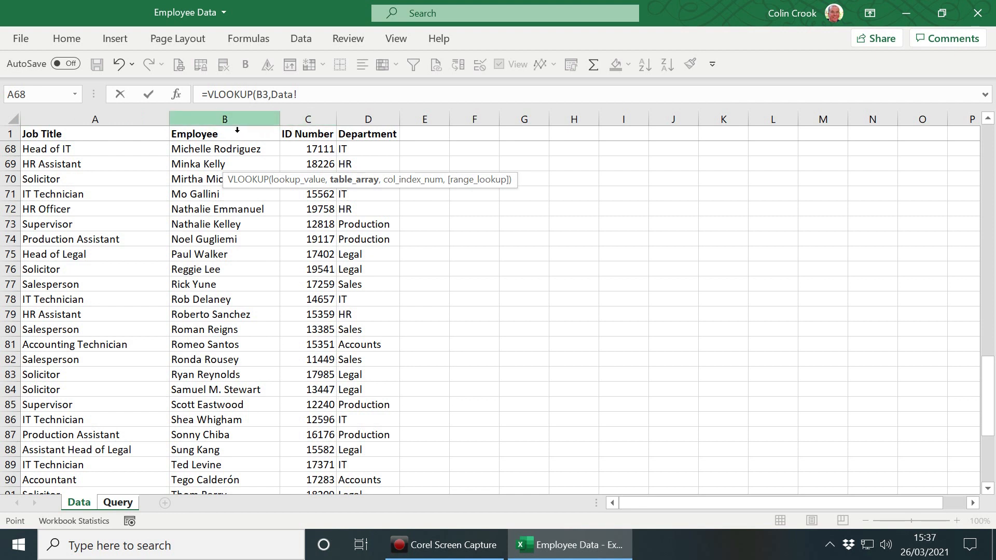
{"action": "left_click", "coordinate": [137, 127]}
{"action": "left_click_drag", "start_coordinate": [136, 127], "coordinate": [224, 128]}
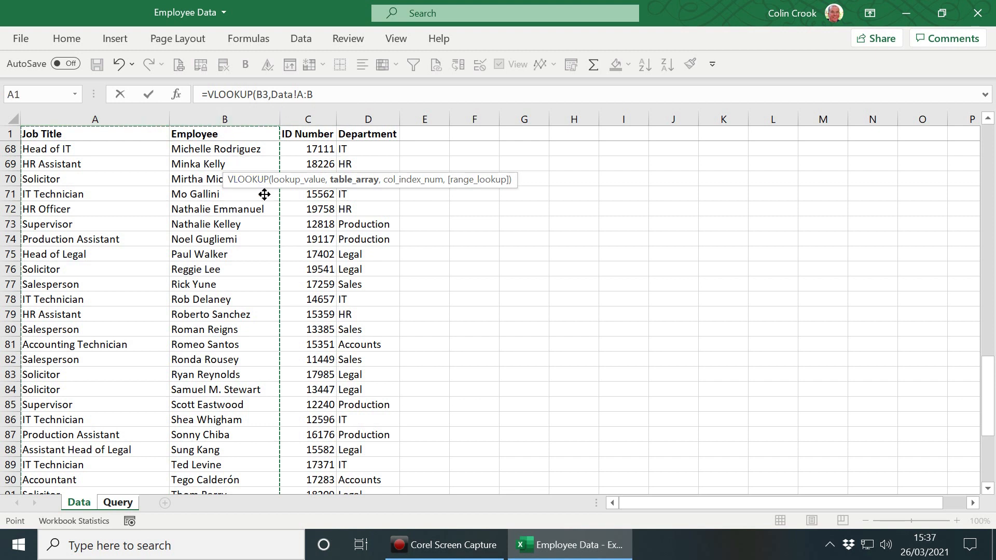
{"action": "type", "text": ",1"}
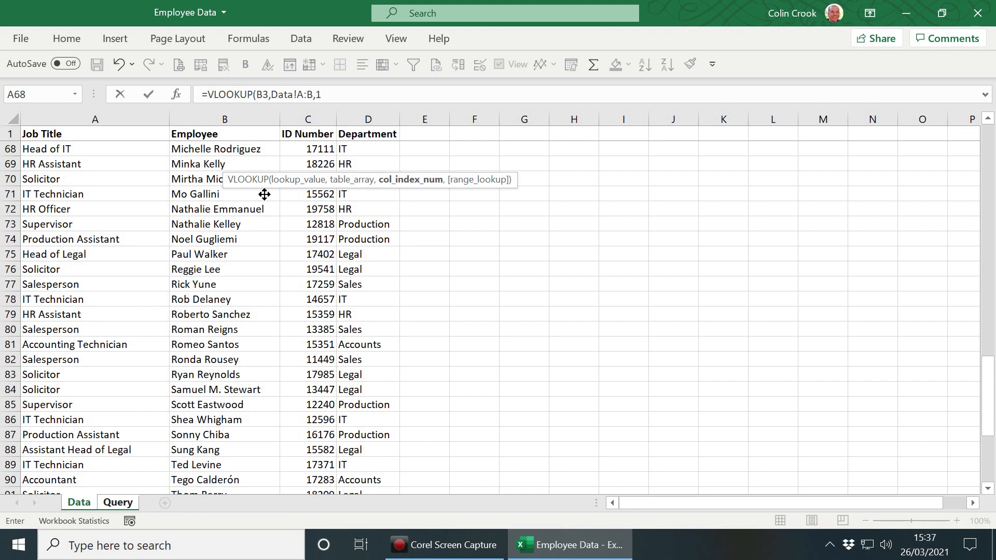
{"action": "type", "text": ","}
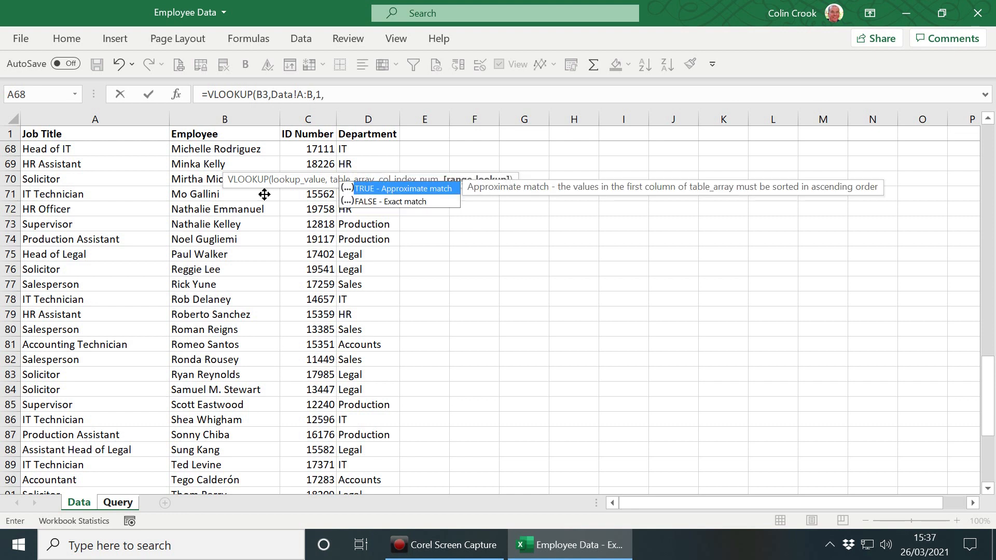
{"action": "key", "text": "Down"}
{"action": "key", "text": "Tab"}
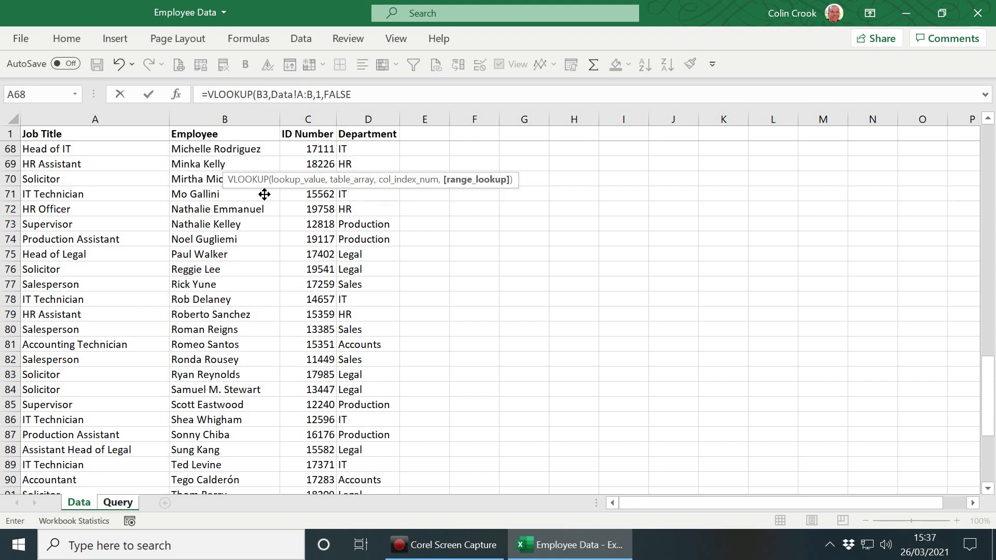
{"action": "type", "text": ")"}
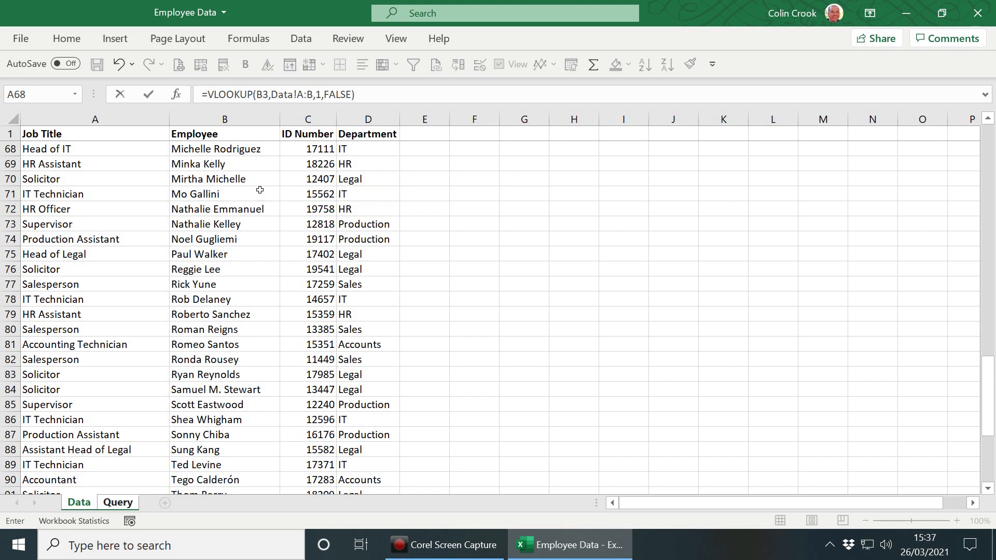
{"action": "key", "text": "Return"}
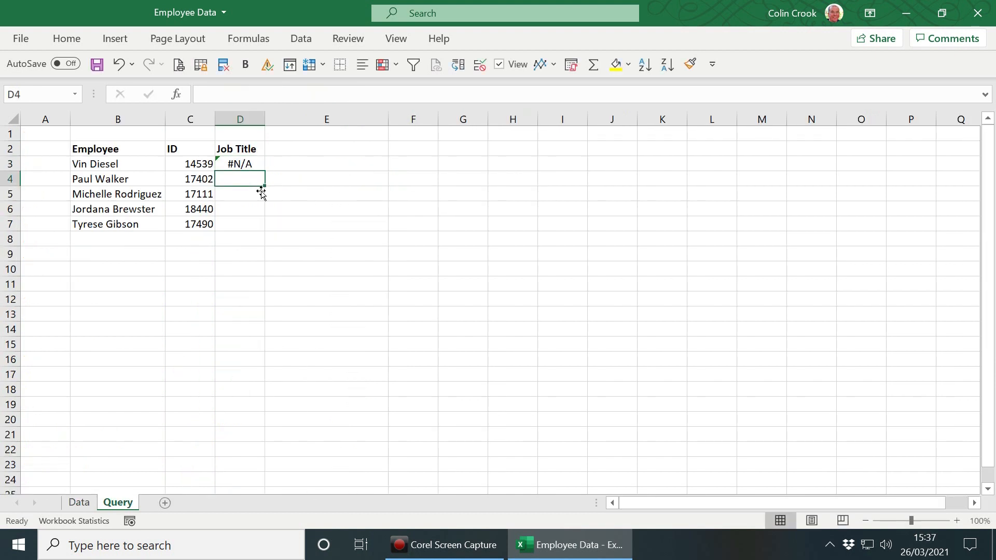
Change the column index in the D3 VLOOKUP formula to -1.
{"action": "key", "text": "Up"}
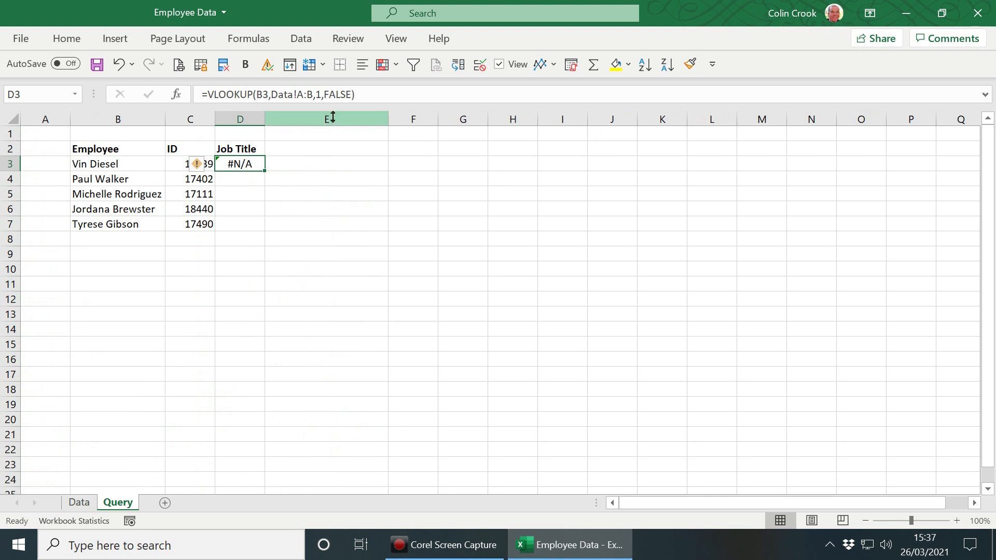
{"action": "left_click", "coordinate": [318, 98]}
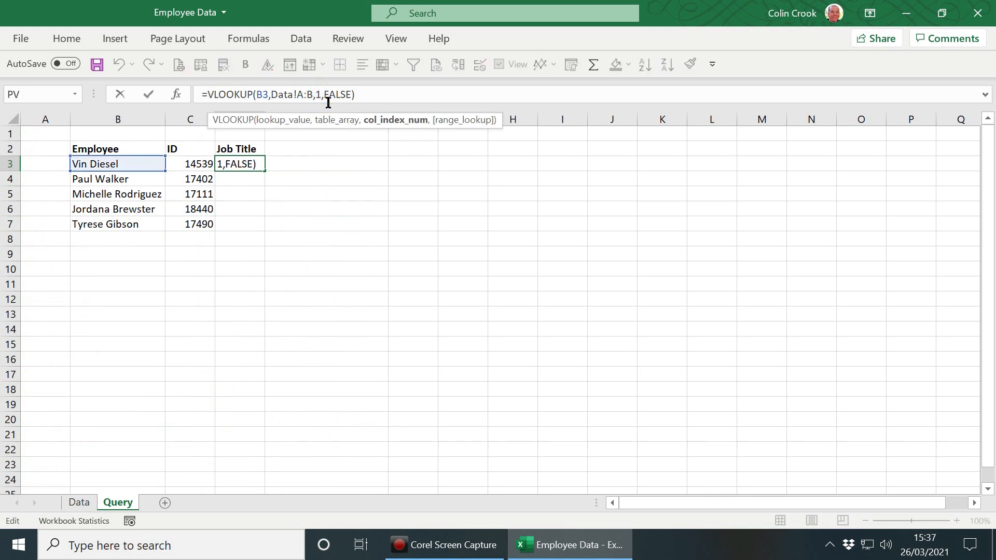
{"action": "left_click", "coordinate": [369, 119]}
{"action": "left_click", "coordinate": [315, 94]}
{"action": "type", "text": "-"}
{"action": "key", "text": "Return"}
Fill the Job Title lookup formula down through cells D4 to D7.
{"action": "key", "text": "ctrl+d"}
{"action": "key", "text": "Down"}
{"action": "key", "text": "ctrl+d"}
{"action": "key", "text": "Down"}
{"action": "key", "text": "ctrl+d"}
{"action": "key", "text": "Down"}
{"action": "key", "text": "ctrl+d"}
{"action": "key", "text": "Up"}
{"action": "key", "text": "Up"}
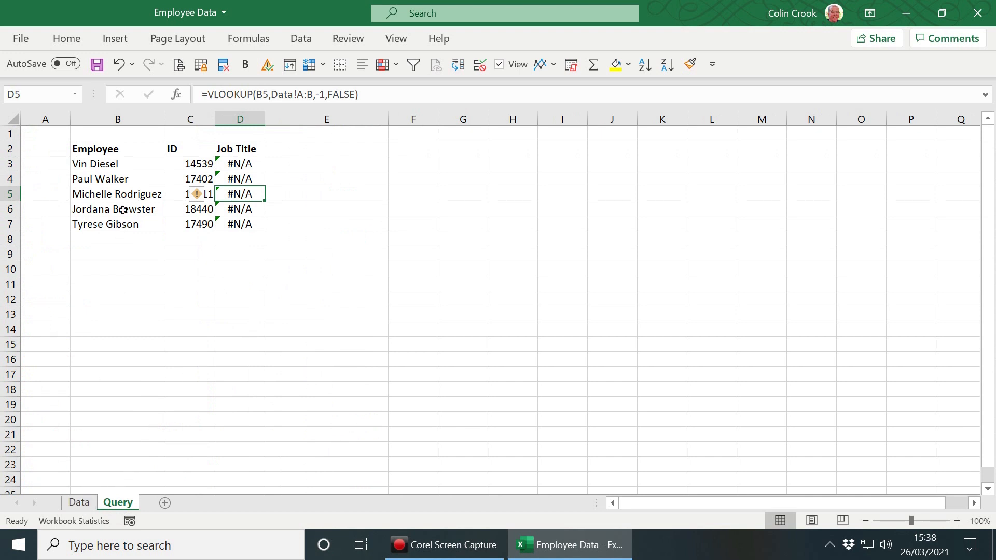
Compare the employee in cell B5 with the matching record on the Data sheet and return to the Query sheet.
{"action": "left_click", "coordinate": [118, 193]}
{"action": "left_click", "coordinate": [79, 502]}
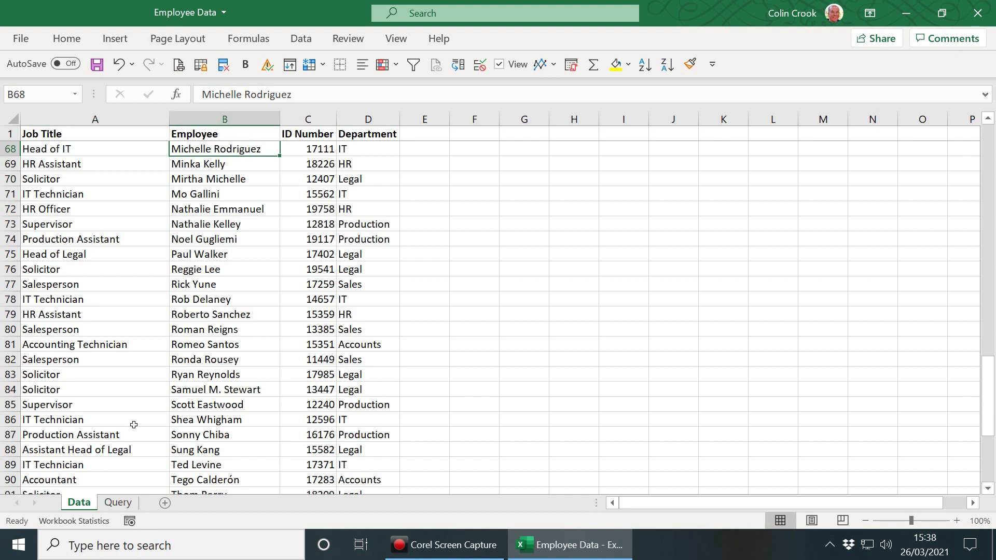
{"action": "left_click", "coordinate": [110, 505]}
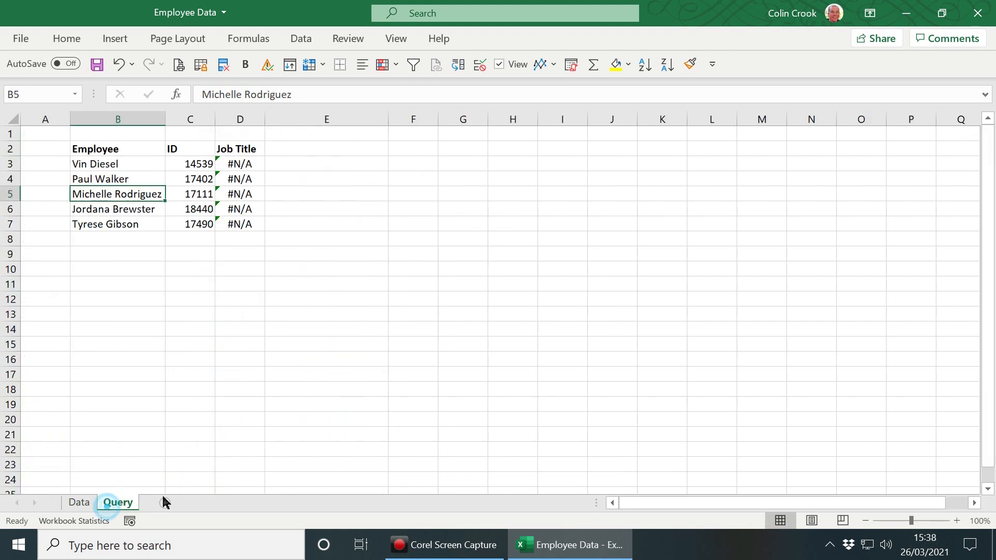
Narrow column E and copy the ID and Job Title headers from C2:D2 into F2:G2.
{"action": "left_click_drag", "start_coordinate": [388, 121], "coordinate": [284, 124]}
{"action": "left_click_drag", "start_coordinate": [184, 149], "coordinate": [241, 150]}
{"action": "key", "text": "ctrl+c"}
{"action": "left_click", "coordinate": [304, 151]}
{"action": "key", "text": "ctrl+v"}
Label cell C1 "Vlookup" and give C1:D1 a light green fill.
{"action": "left_click", "coordinate": [241, 138]}
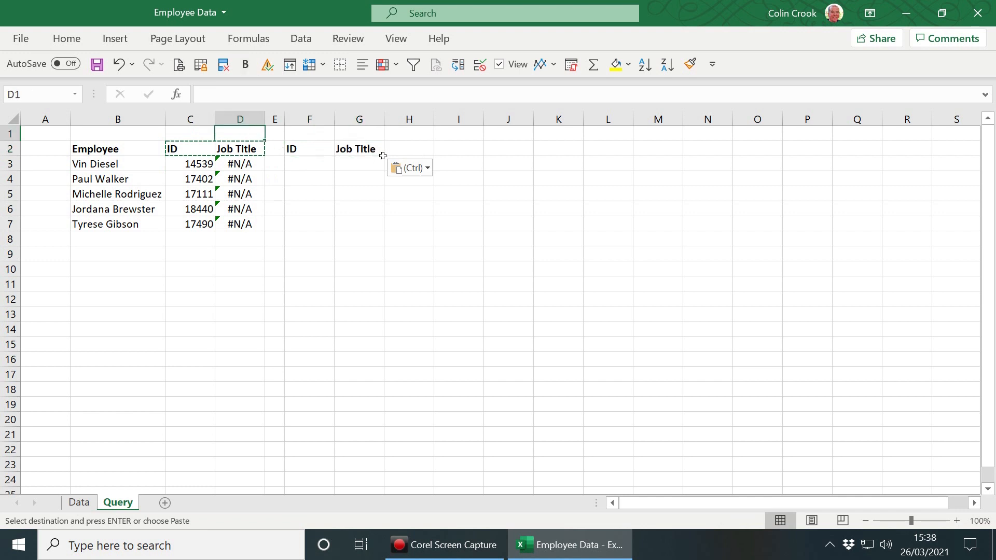
{"action": "key", "text": "Left"}
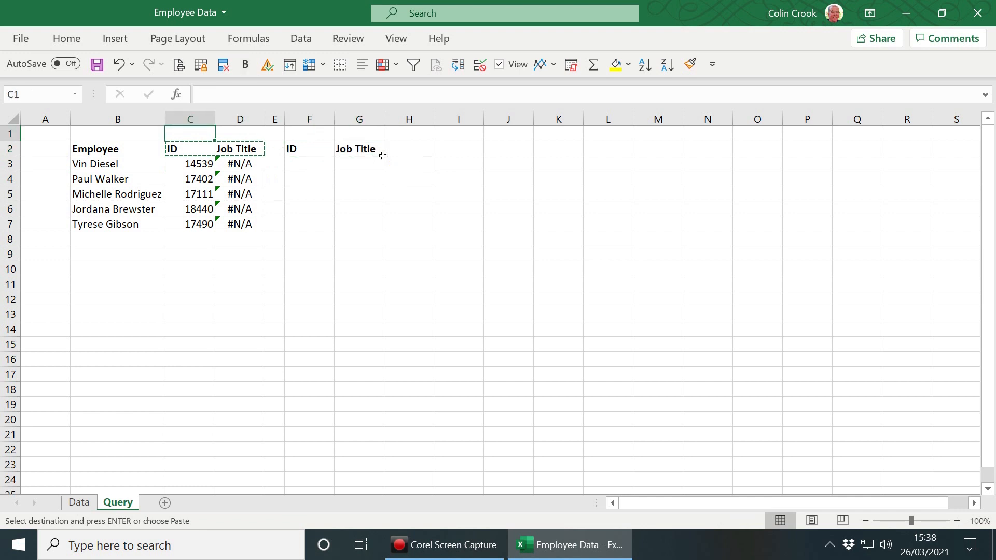
{"action": "type", "text": "Vlookup"}
{"action": "key", "text": "ctrl+Return"}
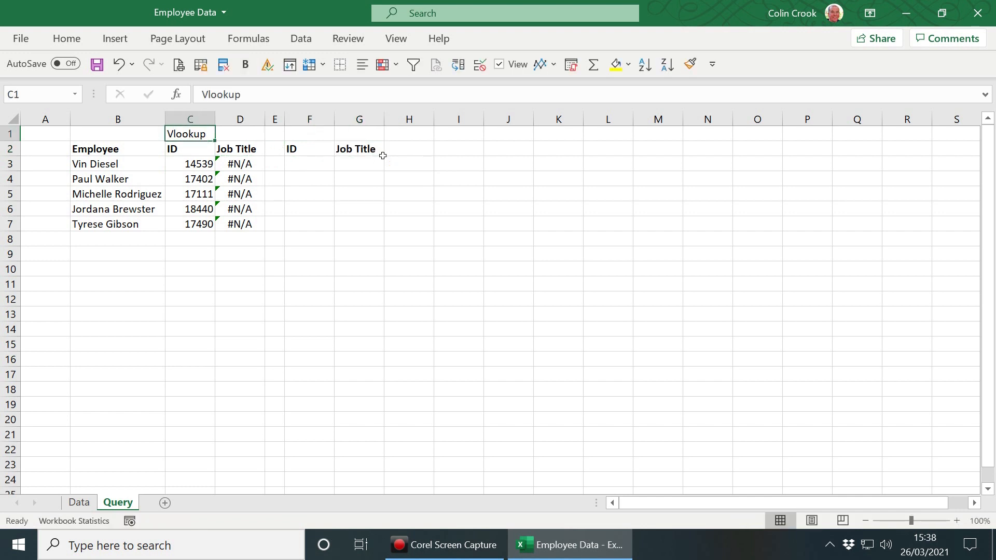
{"action": "key", "text": "shift+Right"}
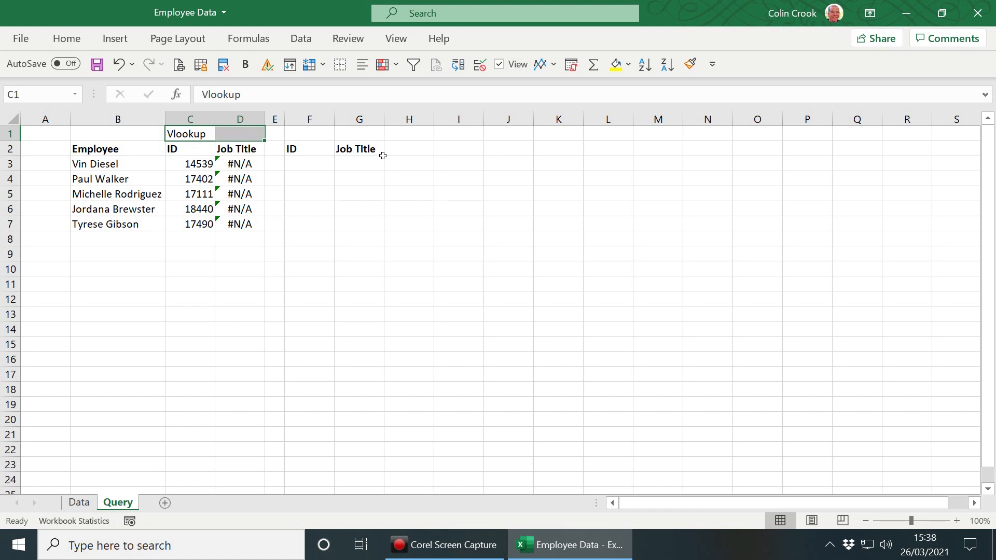
{"action": "left_click", "coordinate": [628, 63]}
{"action": "left_click", "coordinate": [734, 136]}
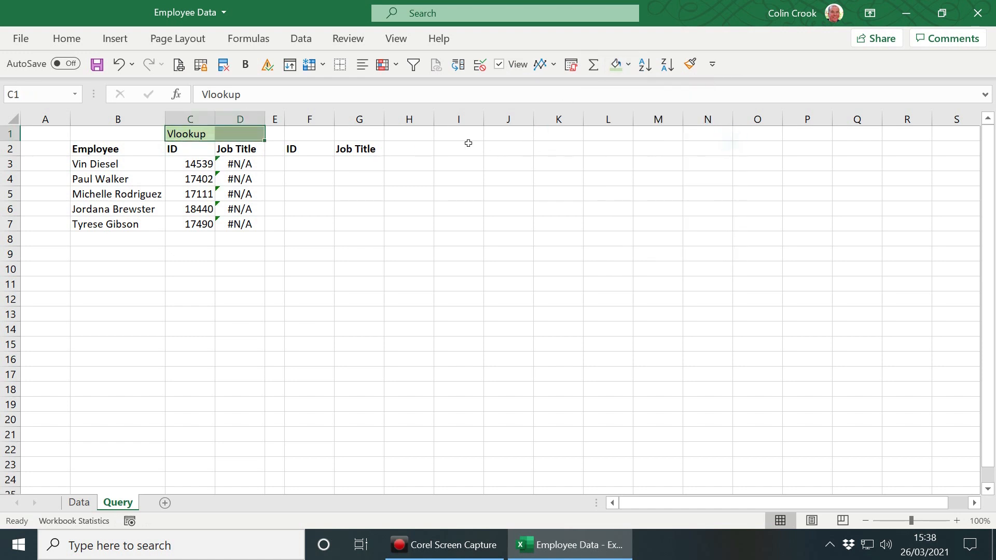
Label cell F1 "Xlookup" and give F1:G1 a light blue fill.
{"action": "left_click", "coordinate": [320, 136]}
{"action": "type", "text": "Xlookup"}
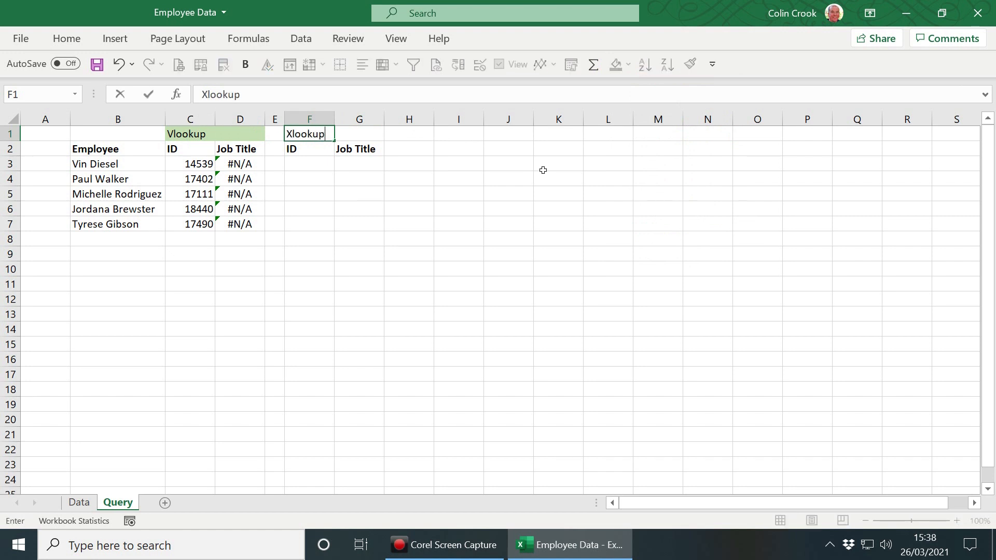
{"action": "key", "text": "Tab"}
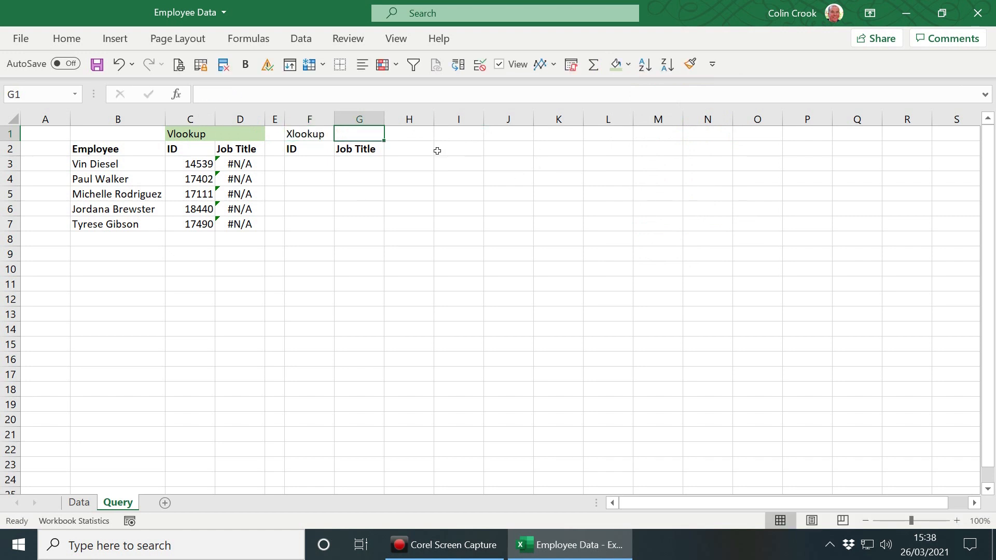
{"action": "left_click_drag", "start_coordinate": [326, 138], "coordinate": [352, 139]}
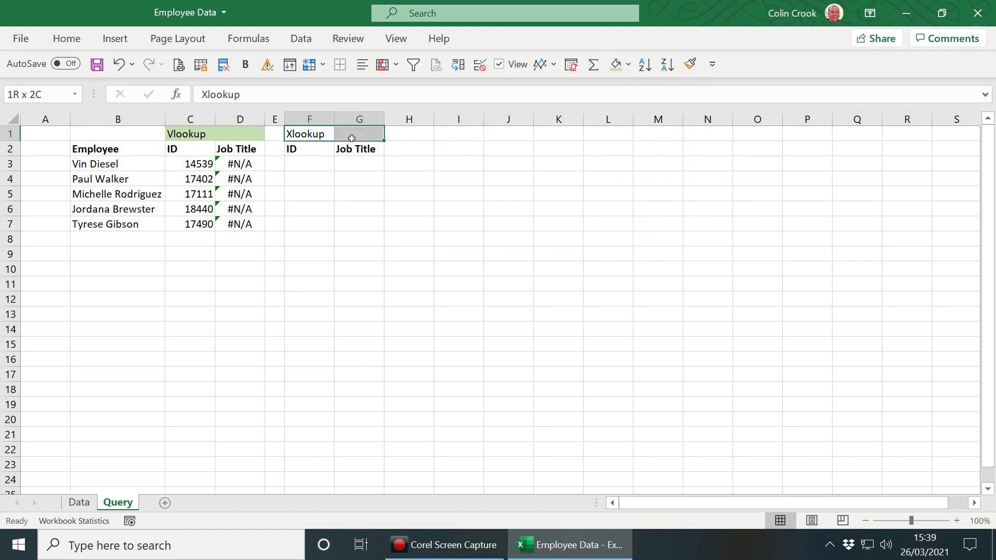
{"action": "left_click", "coordinate": [628, 63]}
{"action": "left_click", "coordinate": [666, 137]}
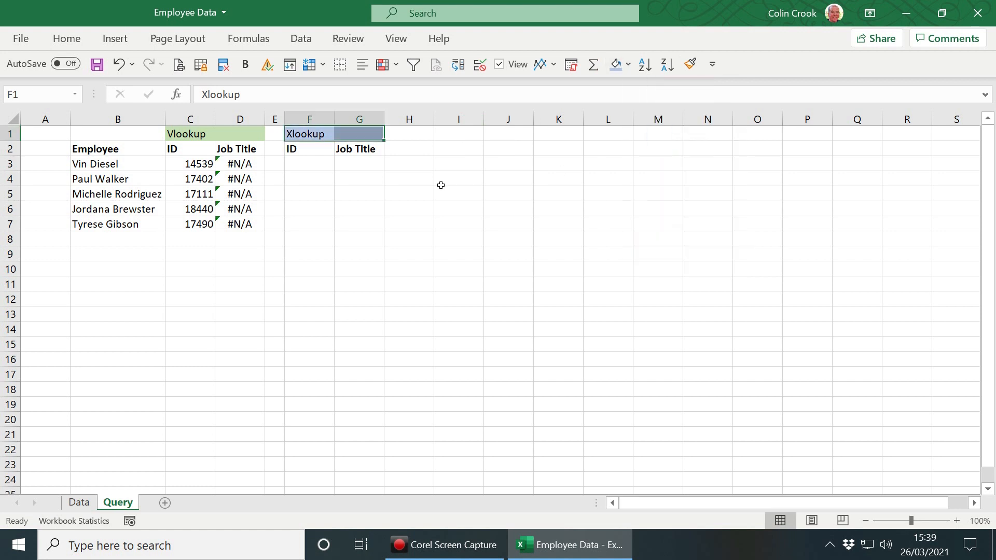
Begin an XLOOKUP formula in F3 with the employee in B3 as the lookup value.
{"action": "left_click", "coordinate": [321, 163]}
{"action": "type", "text": "="}
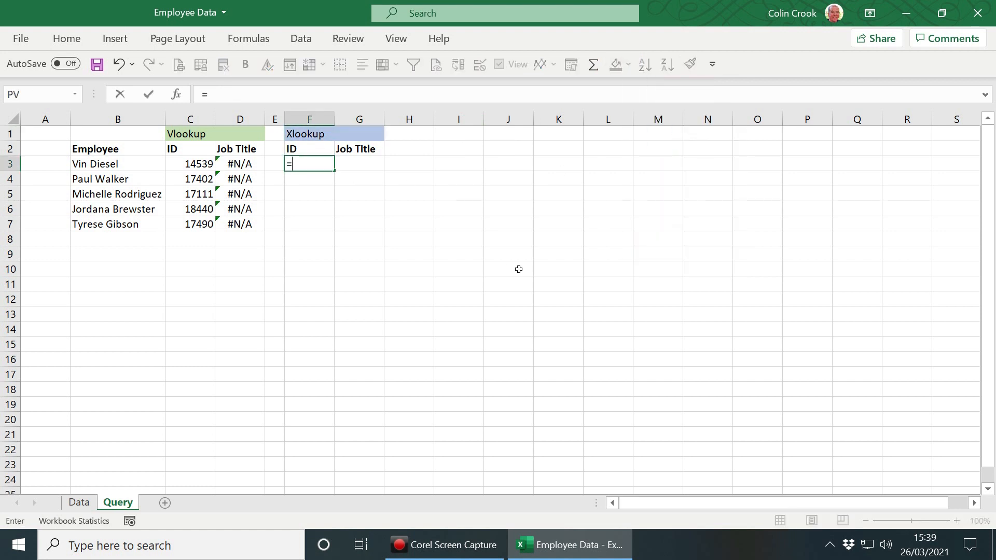
{"action": "type", "text": "xl"}
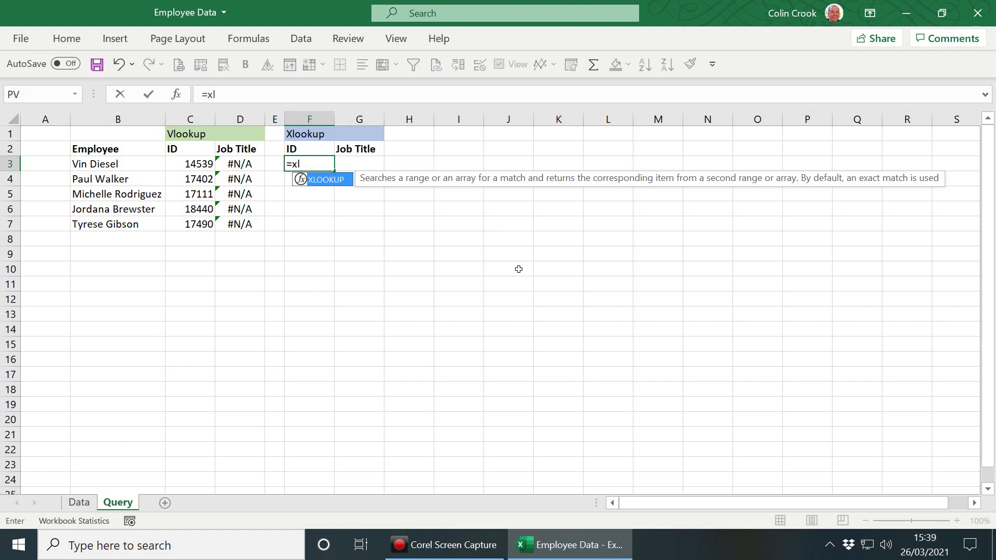
{"action": "key", "text": "Tab"}
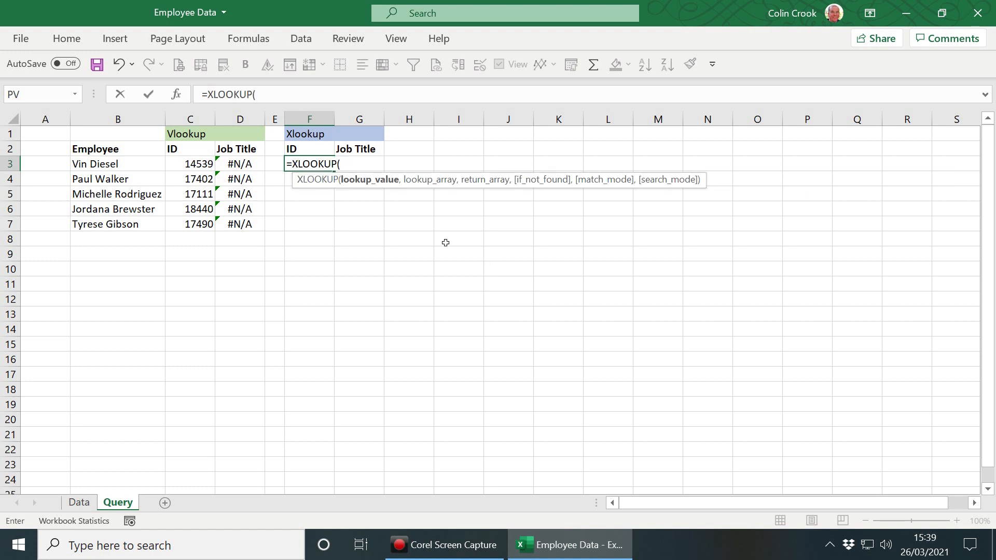
{"action": "left_click", "coordinate": [138, 165]}
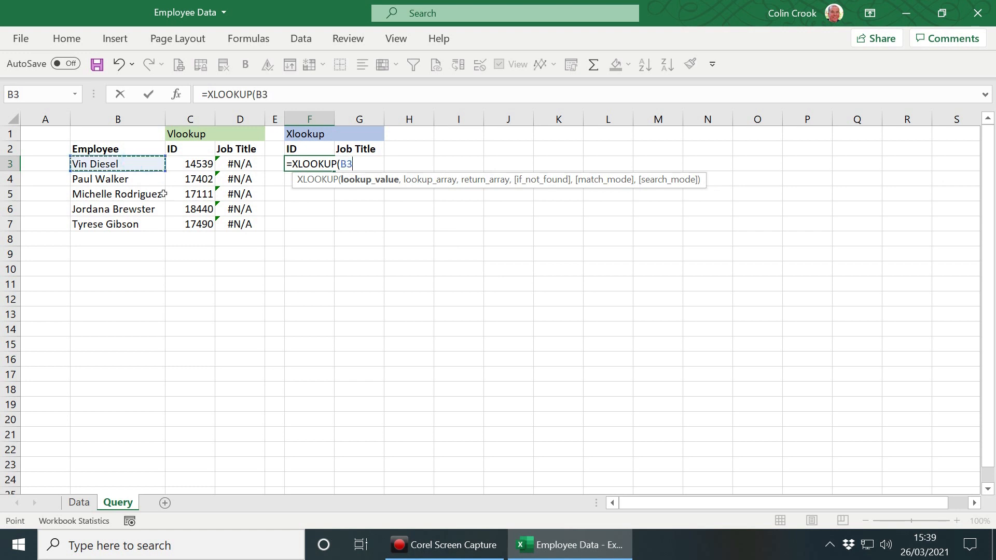
{"action": "type", "text": ","}
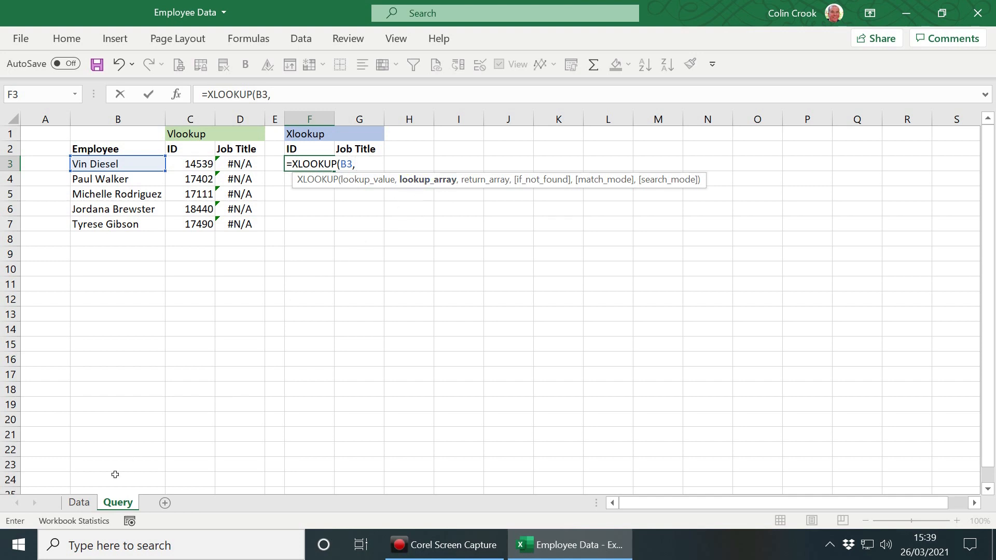
Set the F3 XLOOKUP's lookup array to the whole Employee column, Data!B:B.
{"action": "left_click", "coordinate": [82, 502]}
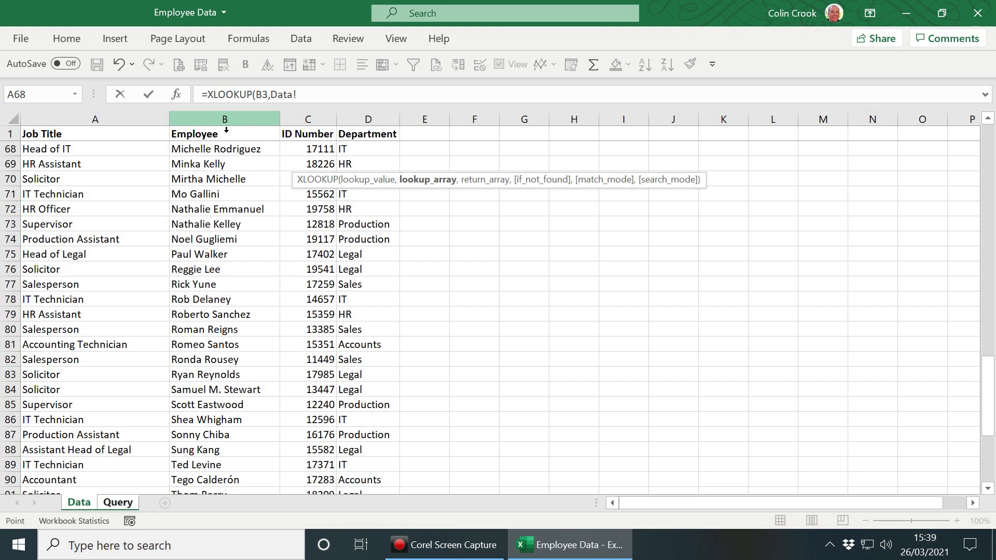
{"action": "left_click", "coordinate": [213, 151]}
{"action": "left_click_drag", "start_coordinate": [214, 150], "coordinate": [220, 239]}
{"action": "left_click", "coordinate": [232, 127]}
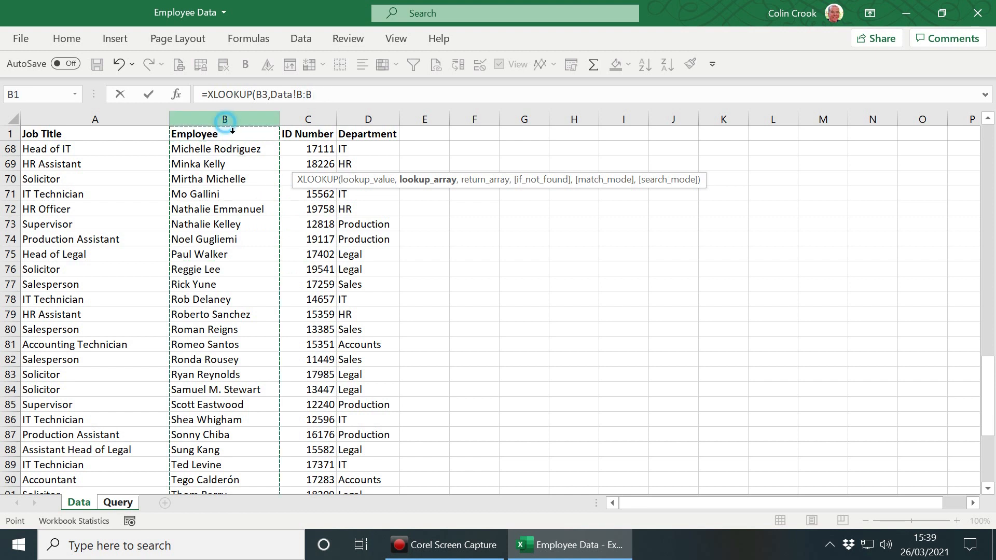
{"action": "type", "text": ","}
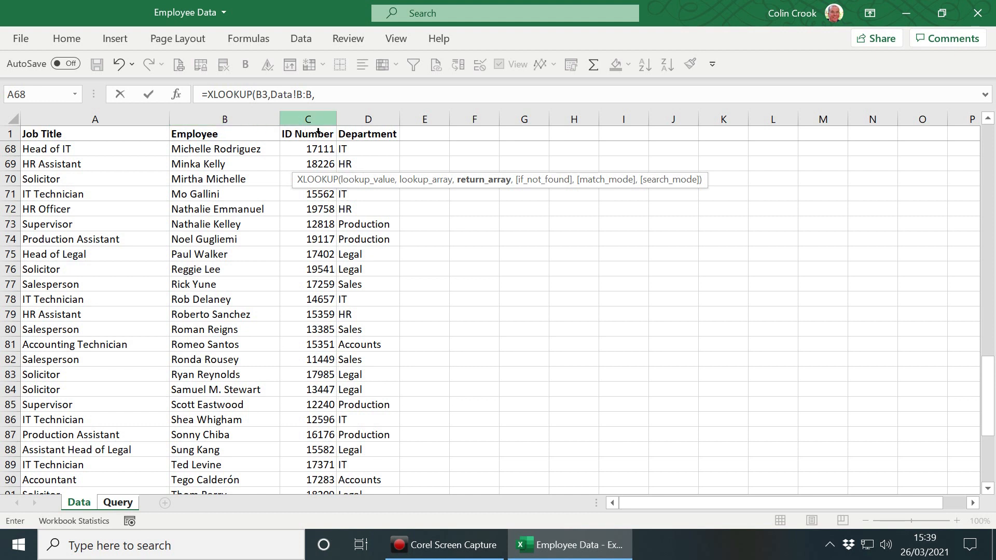
Complete the F3 XLOOKUP with return array Data!C:C and "Not valid" as the if-not-found text.
{"action": "left_click_drag", "start_coordinate": [316, 149], "coordinate": [308, 259]}
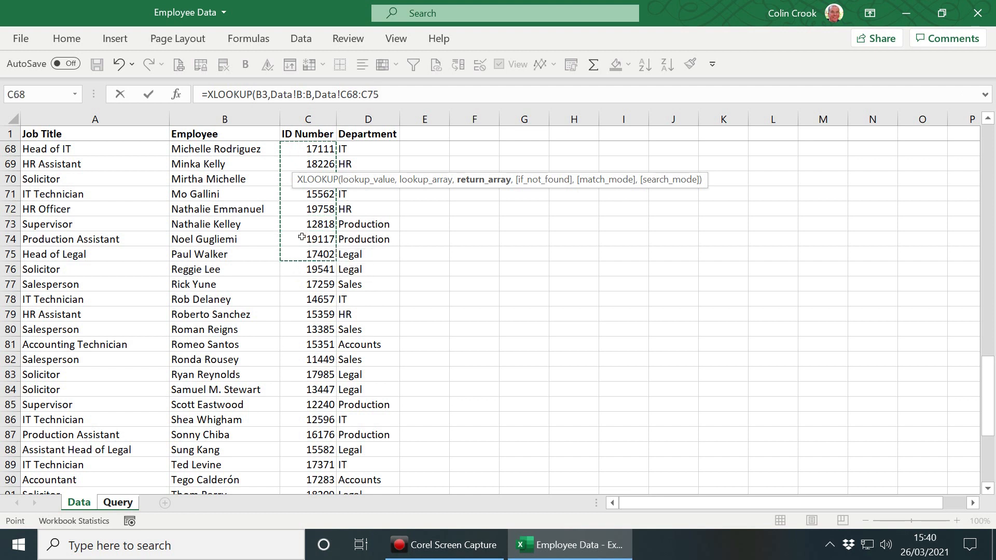
{"action": "left_click", "coordinate": [314, 127]}
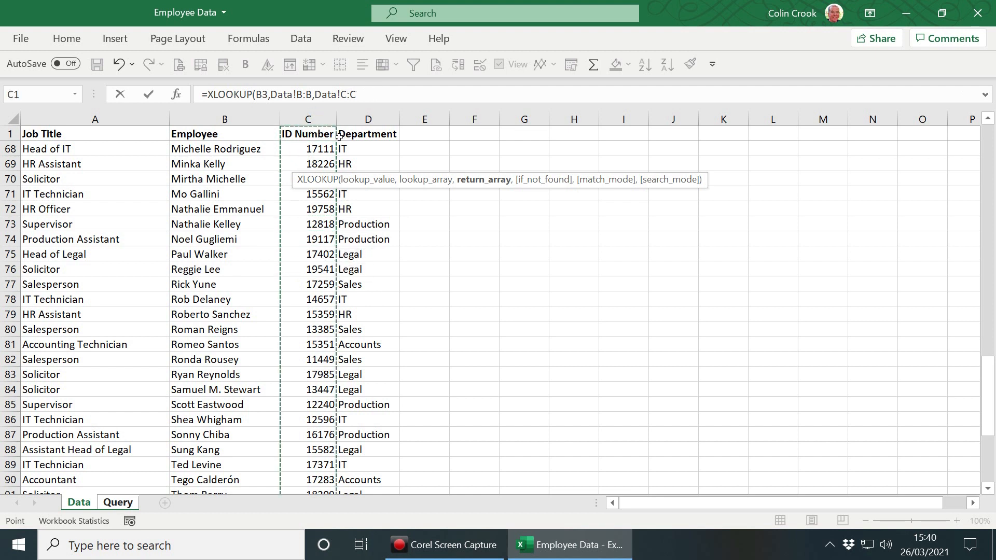
{"action": "type", "text": ","}
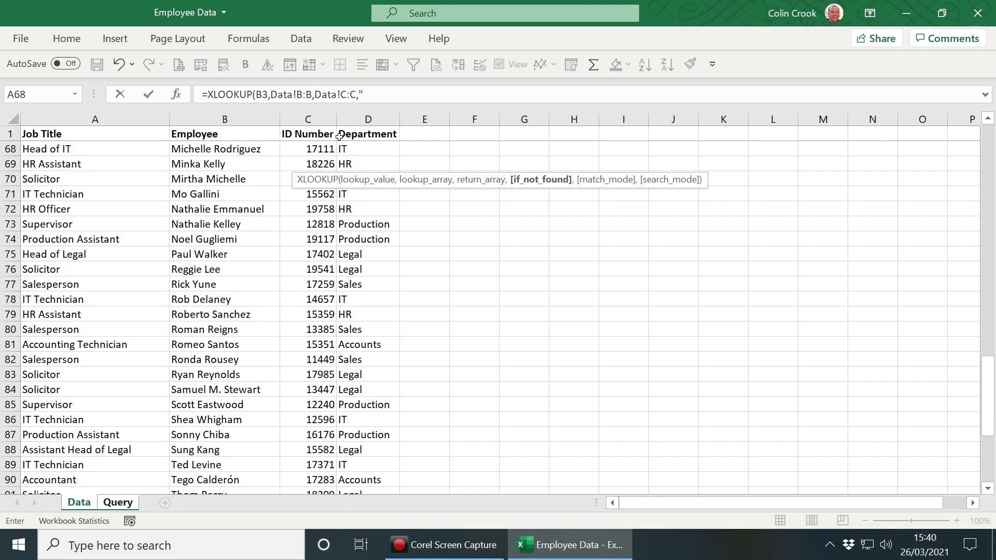
{"action": "type", "text": "Not valid"}
{"action": "key", "text": "Return"}
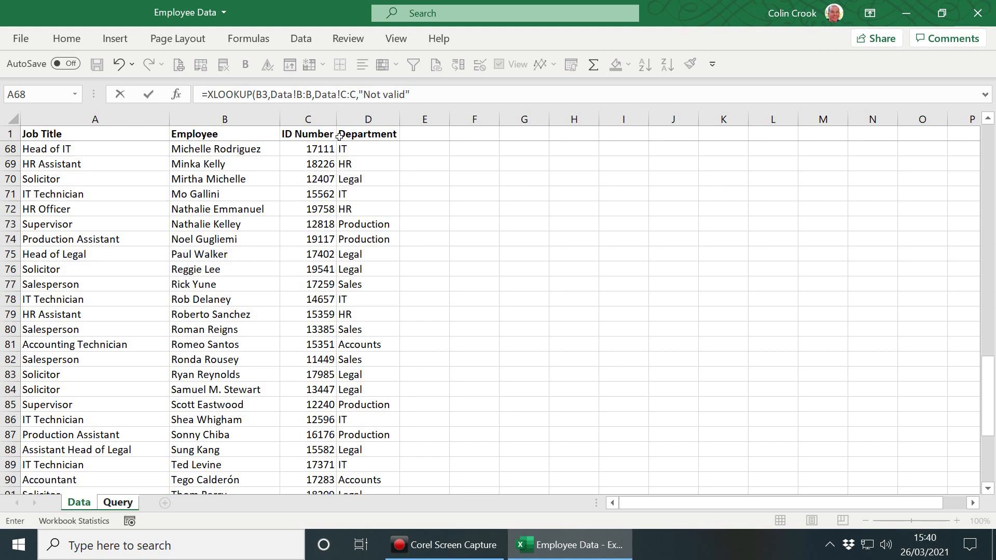
{"action": "key", "text": "Return"}
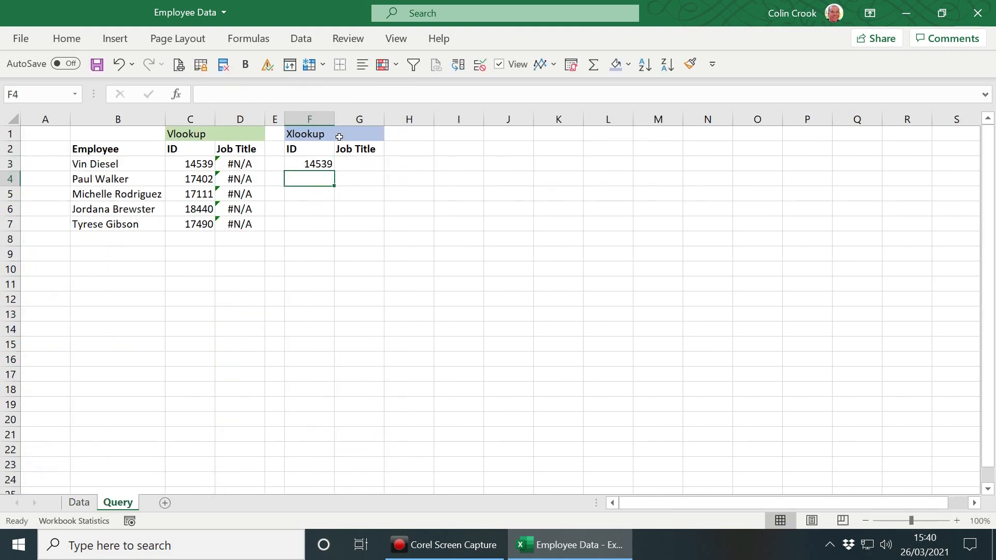
Fill the ID XLOOKUP formula from F3 down through cells F4 to F7.
{"action": "key", "text": "ctrl+d"}
{"action": "key", "text": "Down"}
{"action": "key", "text": "ctrl+d"}
{"action": "key", "text": "Down"}
{"action": "key", "text": "ctrl+d"}
{"action": "key", "text": "Down"}
{"action": "key", "text": "ctrl+d"}
Begin an XLOOKUP formula in G3 with B3 as the lookup value.
{"action": "key", "text": "Up"}
{"action": "key", "text": "Up"}
{"action": "key", "text": "Up"}
{"action": "key", "text": "Up"}
{"action": "key", "text": "Right"}
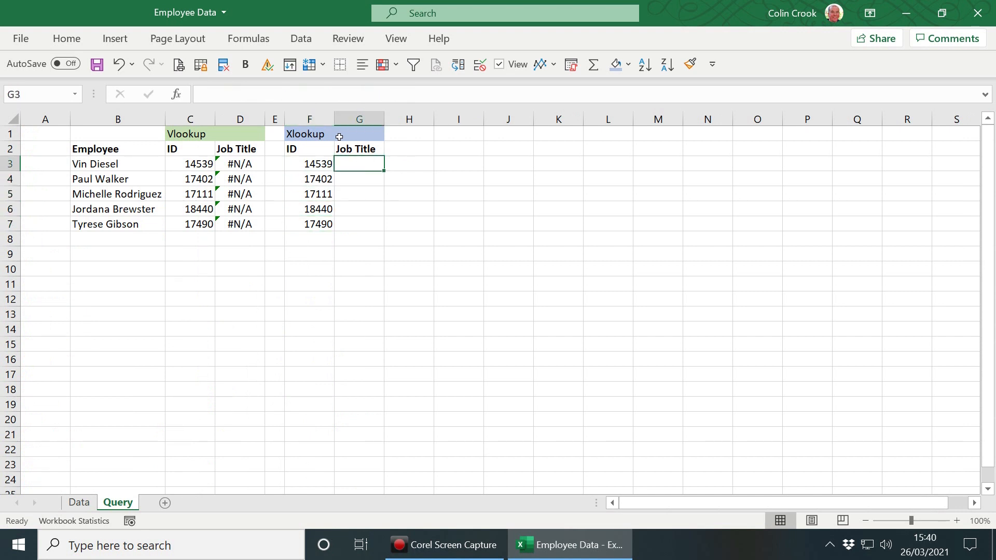
{"action": "type", "text": "="}
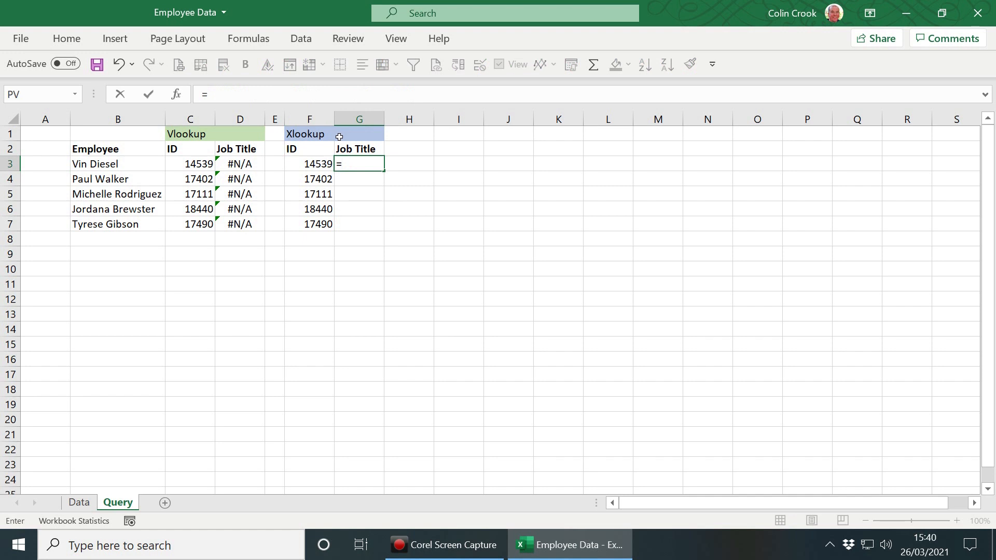
{"action": "type", "text": "xl"}
{"action": "key", "text": "Tab"}
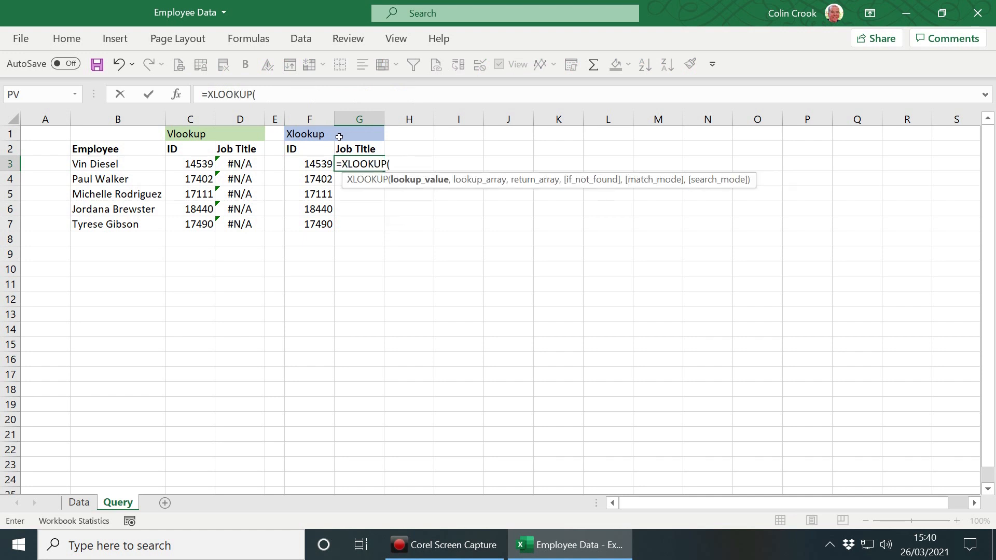
{"action": "left_click", "coordinate": [150, 165]}
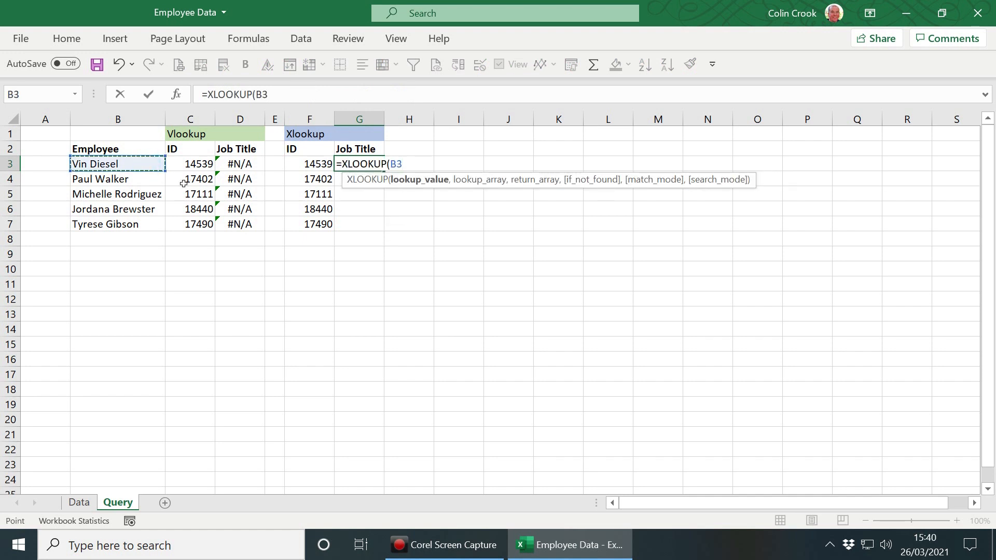
{"action": "type", "text": ","}
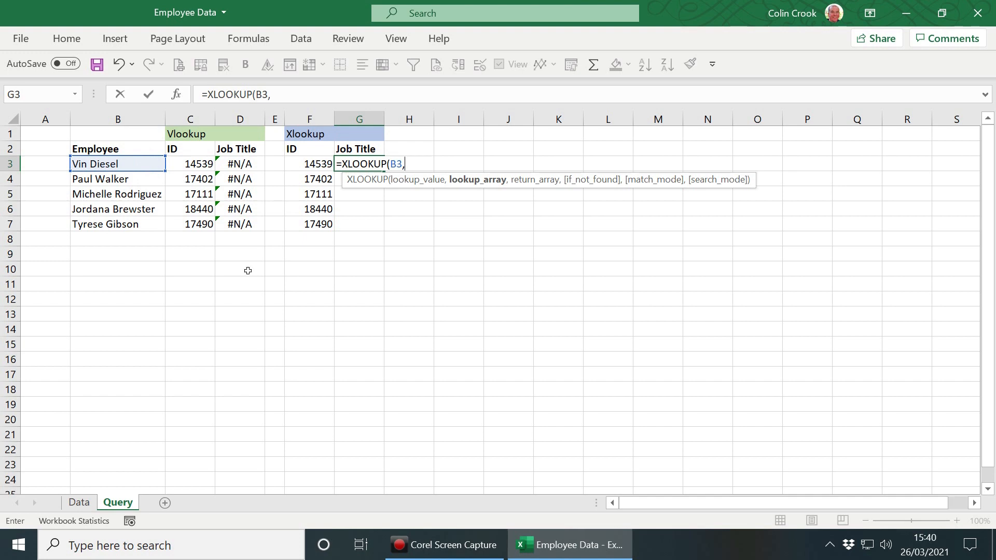
Complete the G3 XLOOKUP with lookup array Data!B:B, return array Data!A:A and if-not-found text "Not valid".
{"action": "left_click", "coordinate": [81, 502]}
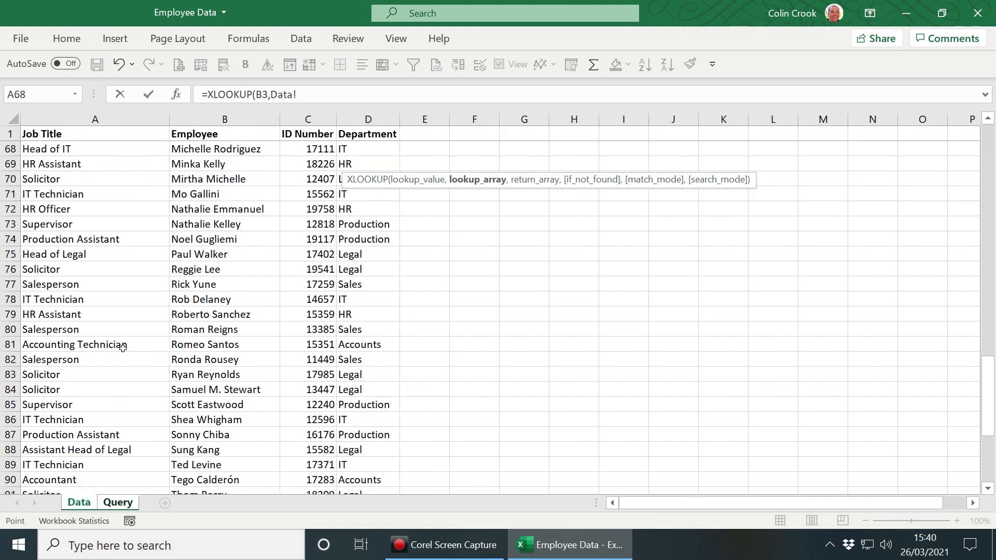
{"action": "left_click", "coordinate": [215, 134]}
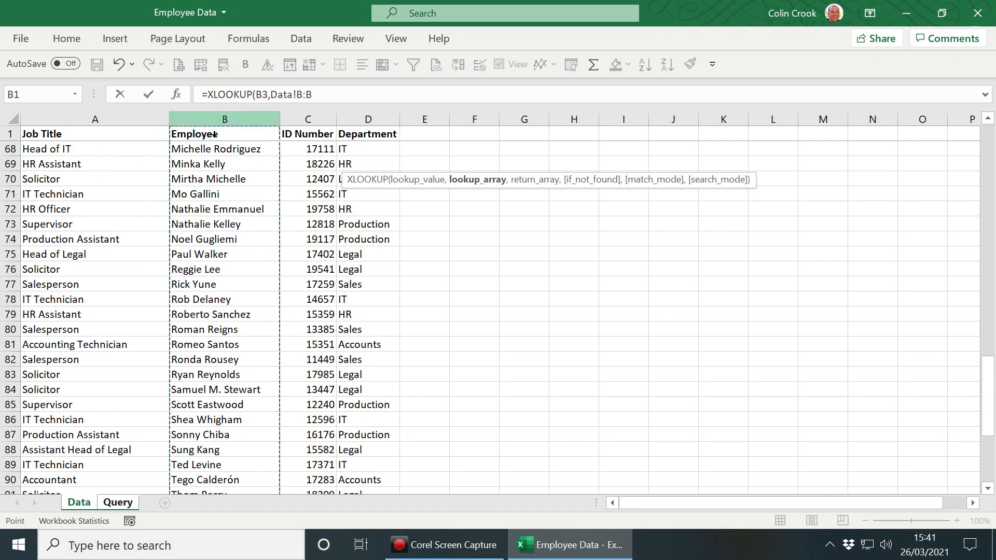
{"action": "type", "text": ","}
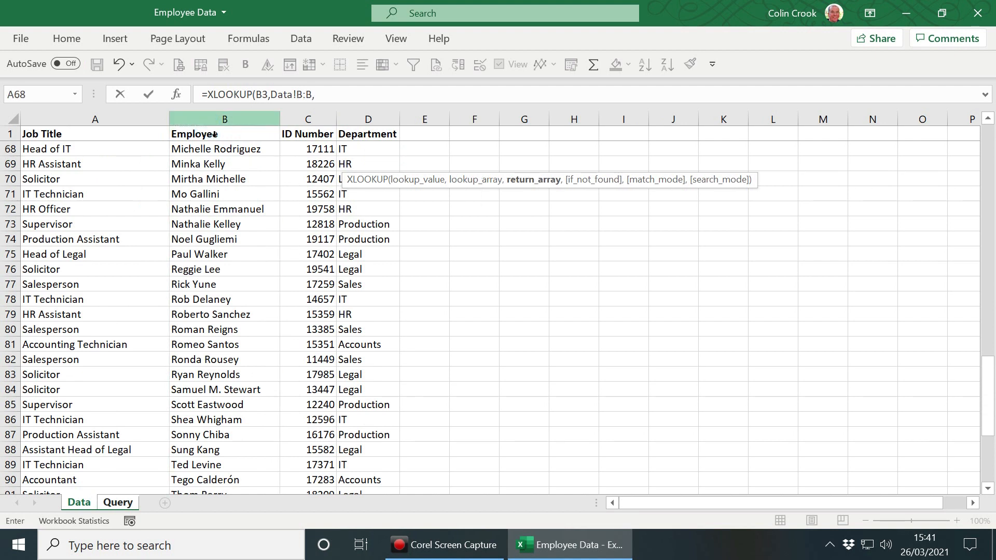
{"action": "left_click", "coordinate": [135, 128]}
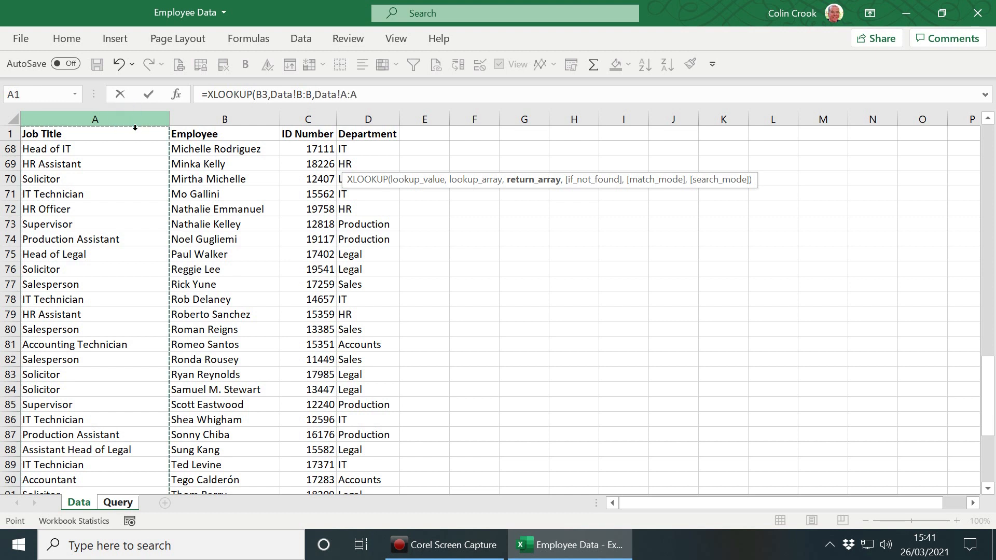
{"action": "type", "text": ",\""}
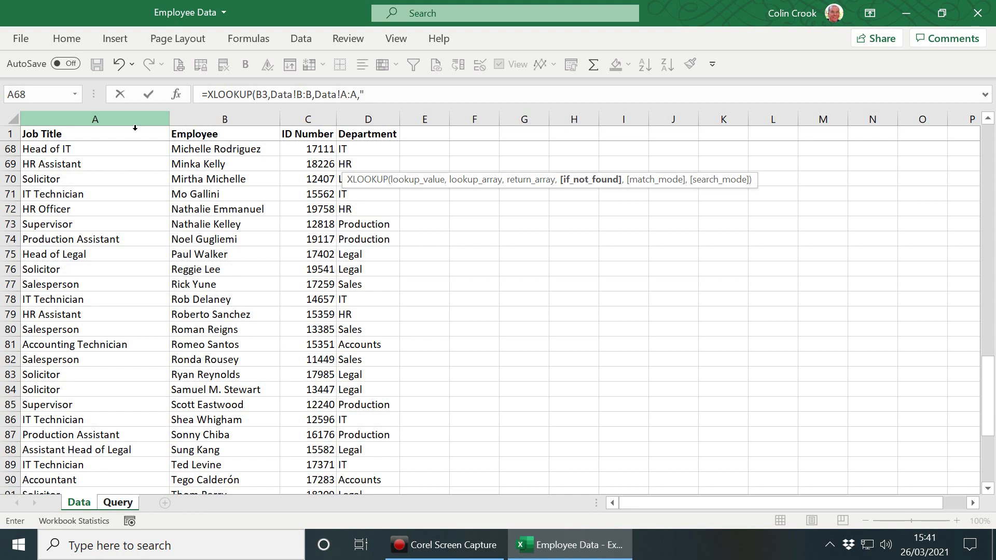
{"action": "type", "text": "Not valid\")"}
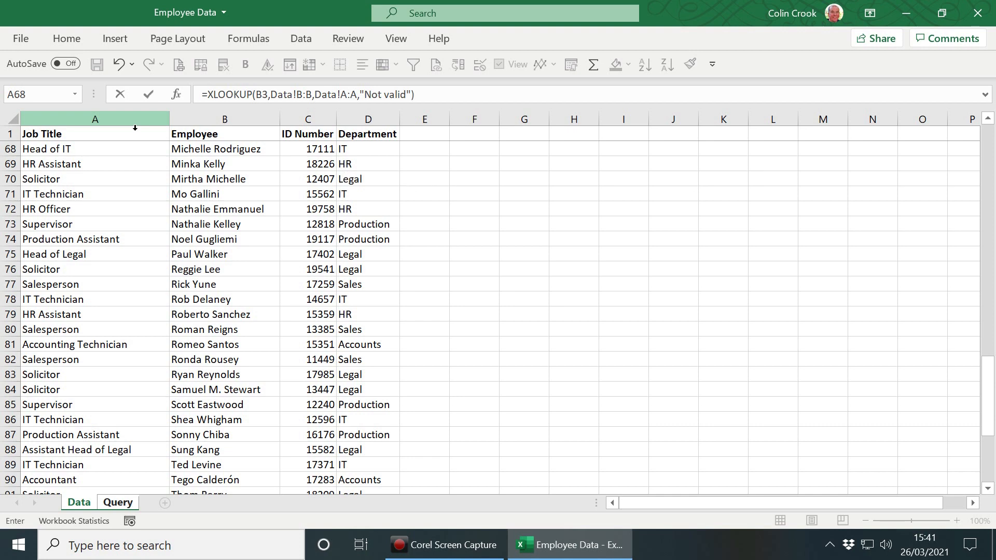
{"action": "key", "text": "Return"}
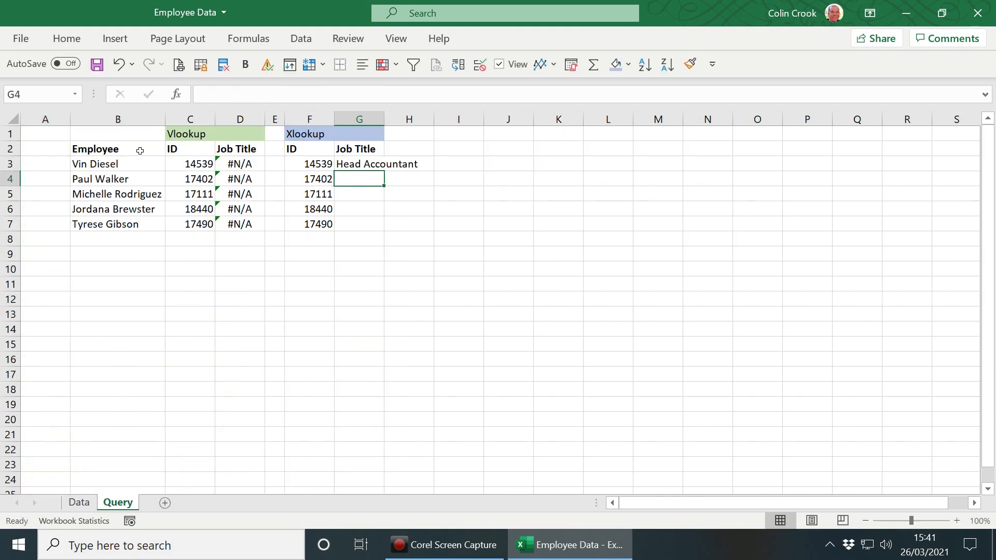
{"action": "left_click", "coordinate": [370, 170]}
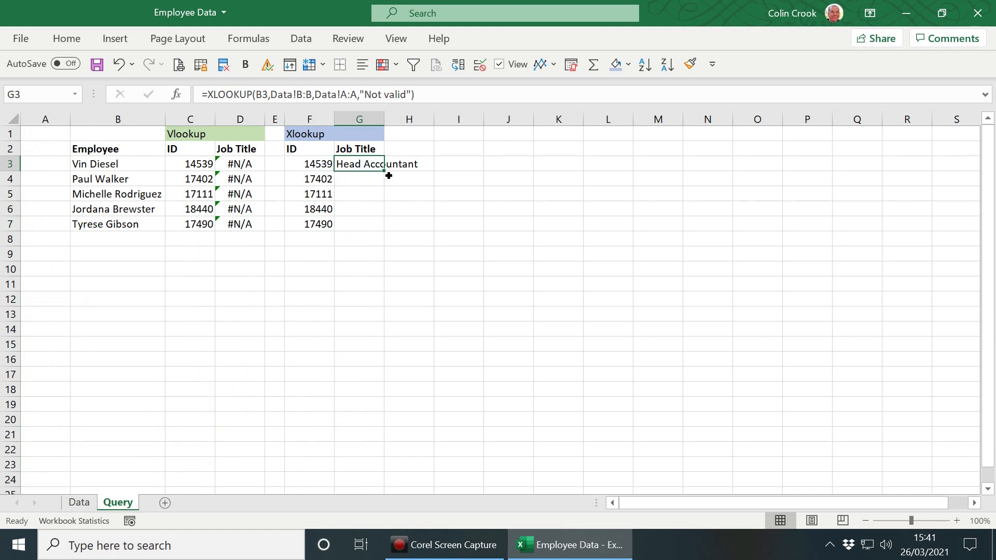
Fill the Job Title XLOOKUP formula from G3 down through cells G4 to G7.
{"action": "double_click", "coordinate": [389, 176]}
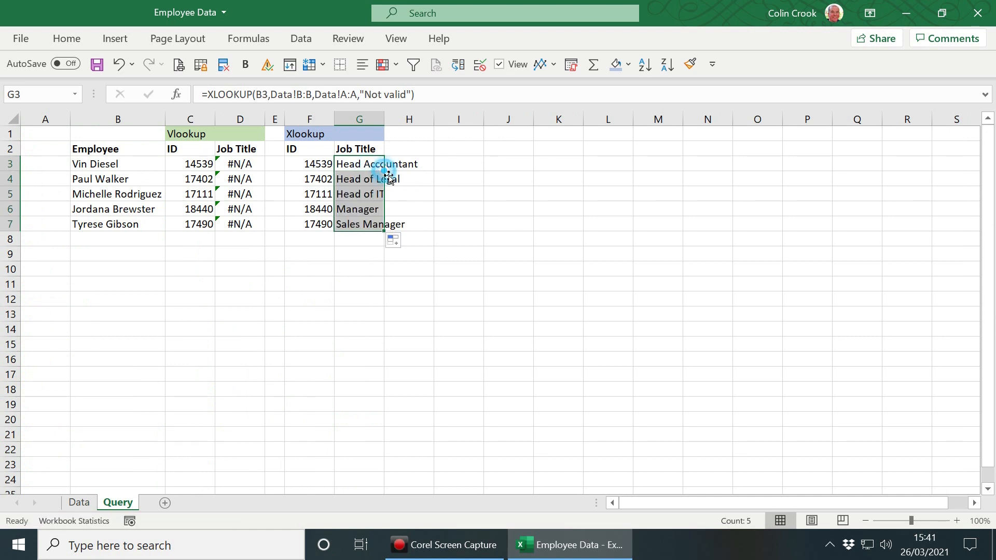
{"action": "left_click", "coordinate": [358, 196]}
{"action": "left_click", "coordinate": [353, 165]}
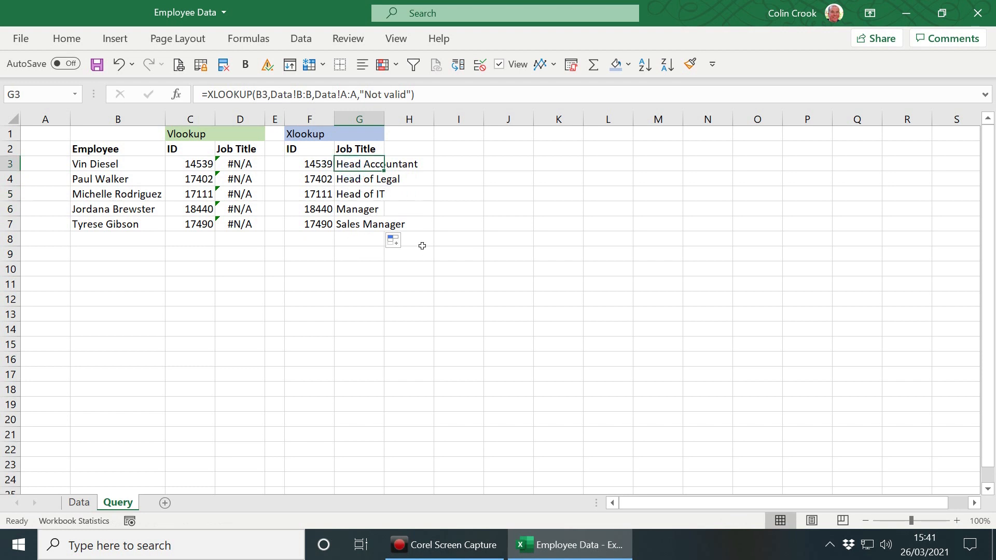
Review the VLOOKUP in D3 against the Employee and Job Title columns on the Data sheet, and return to the Query sheet.
{"action": "key", "text": "Left"}
{"action": "key", "text": "Left"}
{"action": "key", "text": "Left"}
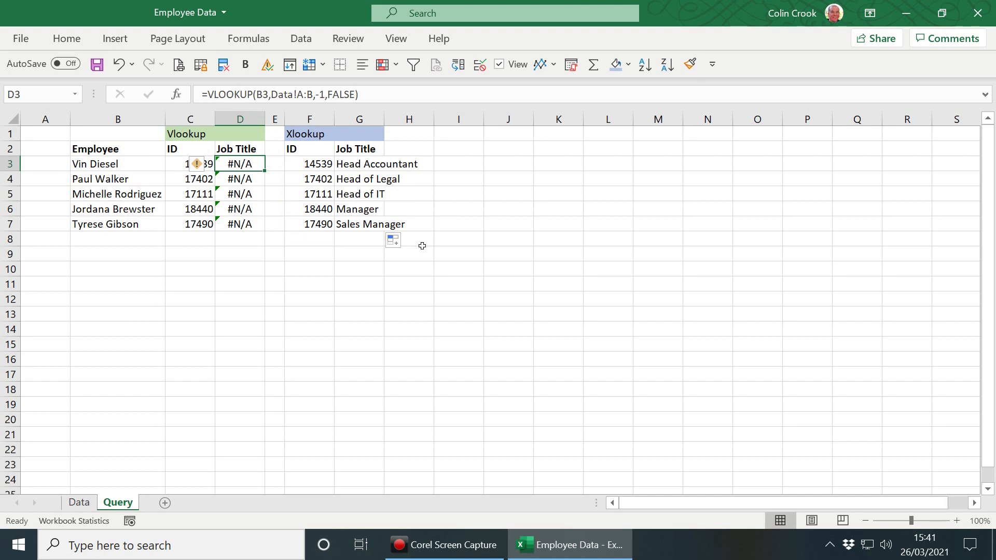
{"action": "key", "text": "ctrl+Page_Up"}
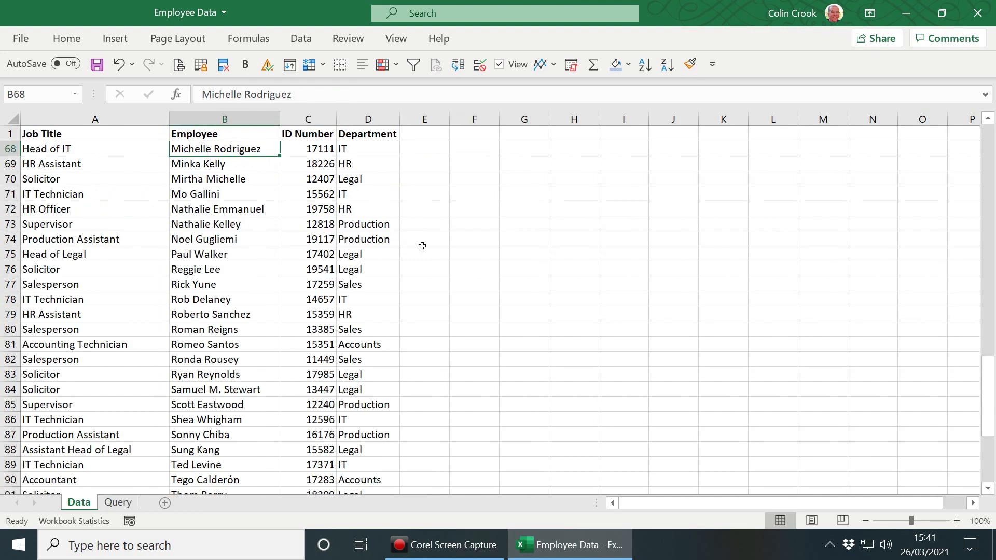
{"action": "left_click", "coordinate": [238, 118]}
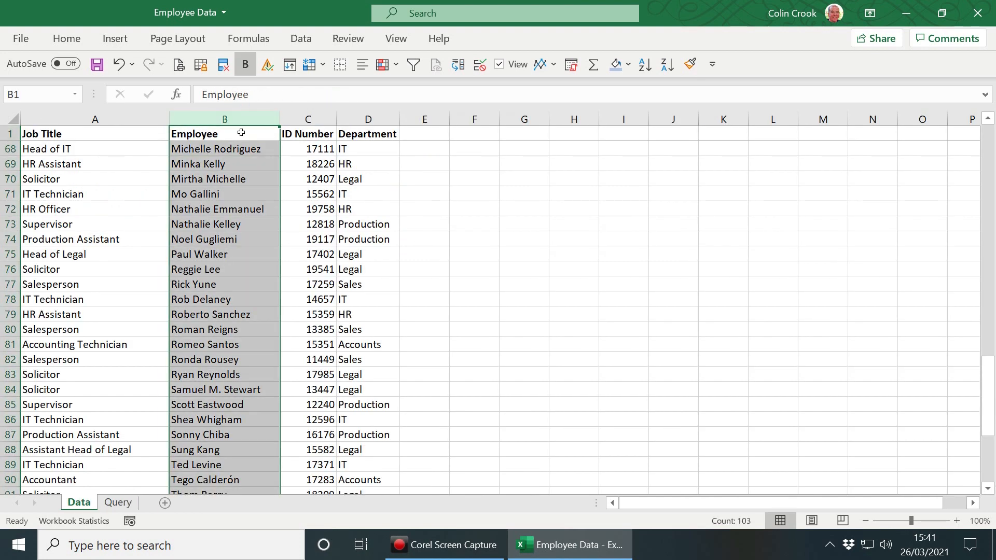
{"action": "left_click", "coordinate": [135, 123]}
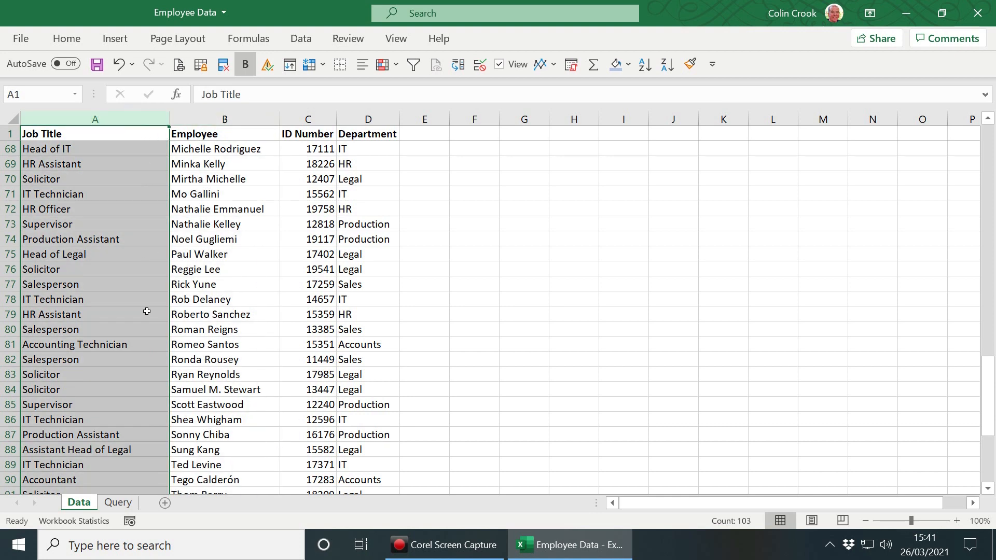
{"action": "left_click", "coordinate": [119, 503]}
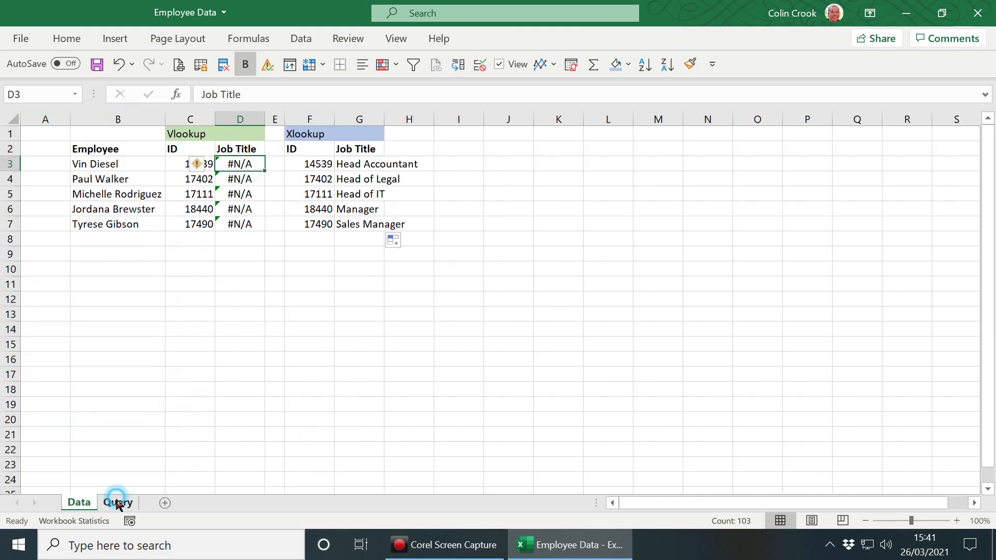
Add Homer Simpson as a new employee in cell B8 of the Query sheet.
{"action": "left_click", "coordinate": [345, 227]}
{"action": "left_click", "coordinate": [139, 238]}
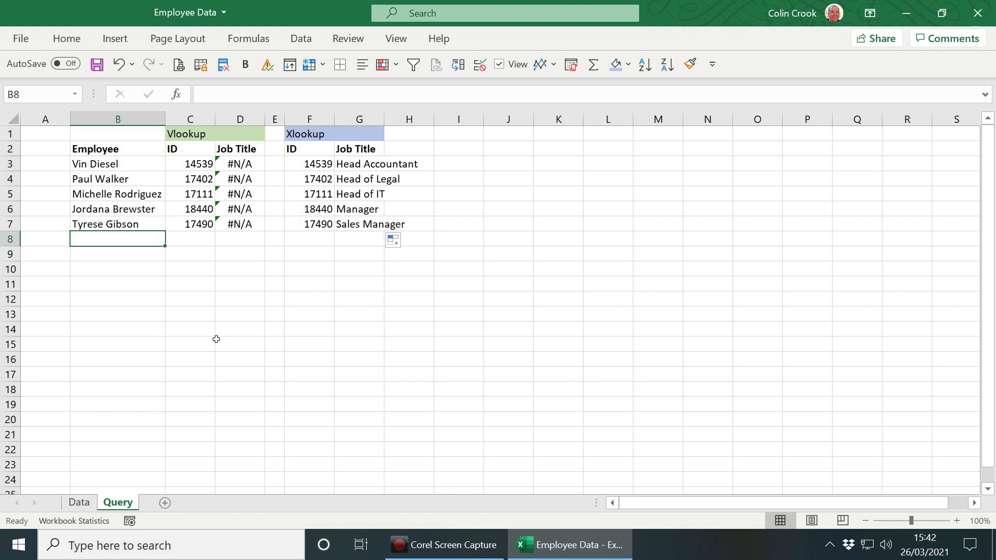
{"action": "type", "text": "Homer Simpson"}
{"action": "key", "text": "Tab"}
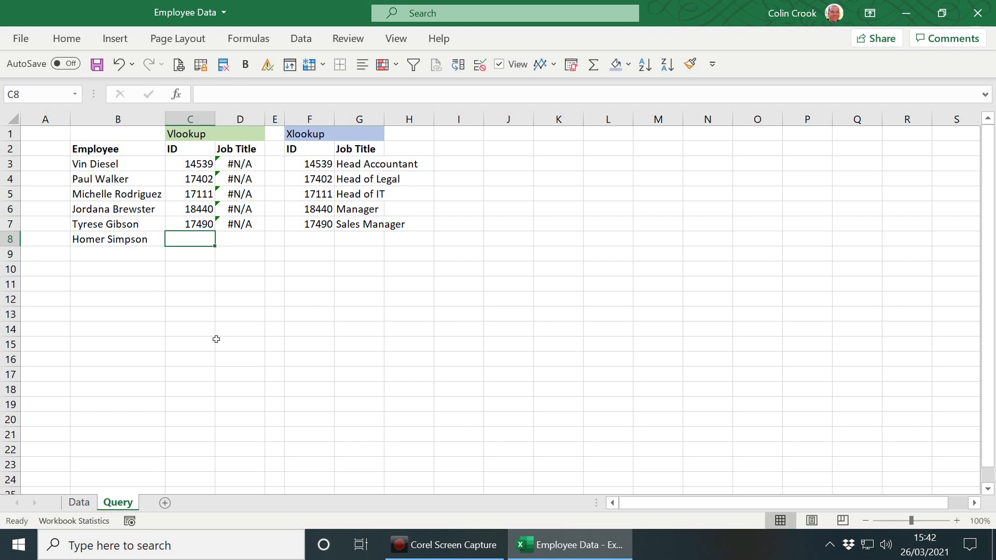
Extend the VLOOKUP formulas for ID and Job Title from C7 and D7 down to row 8.
{"action": "key", "text": "Up"}
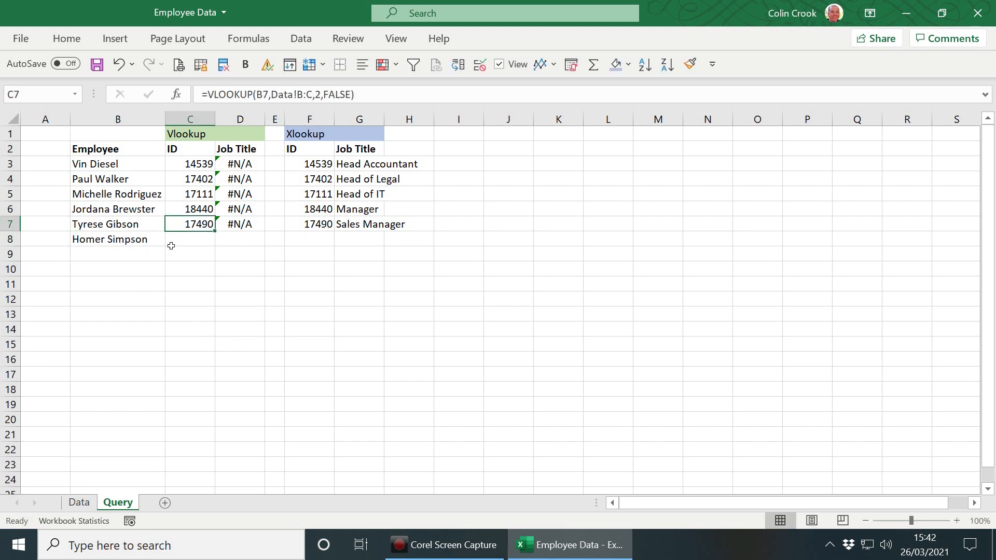
{"action": "left_click_drag", "start_coordinate": [214, 232], "coordinate": [214, 241]}
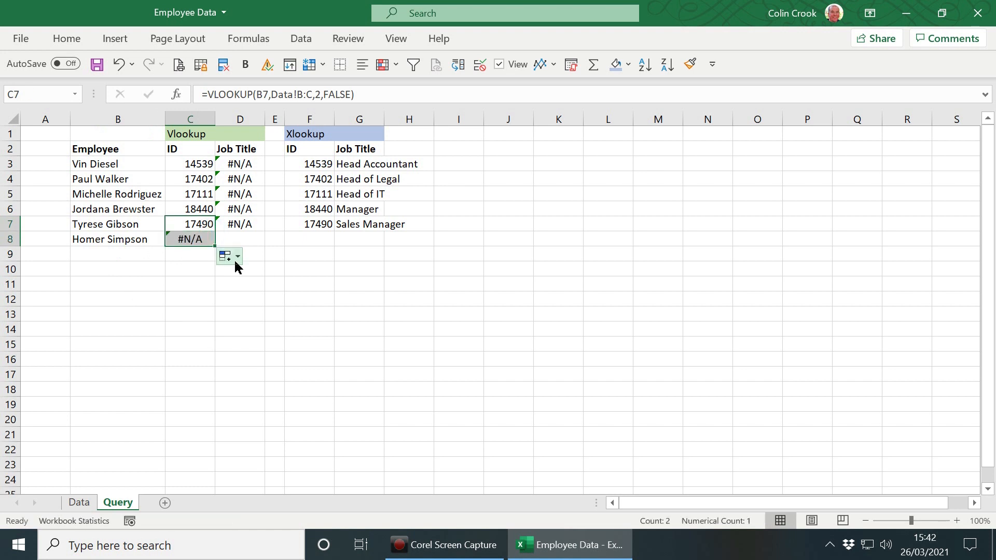
{"action": "left_click", "coordinate": [247, 224]}
{"action": "left_click_drag", "start_coordinate": [265, 232], "coordinate": [269, 245]}
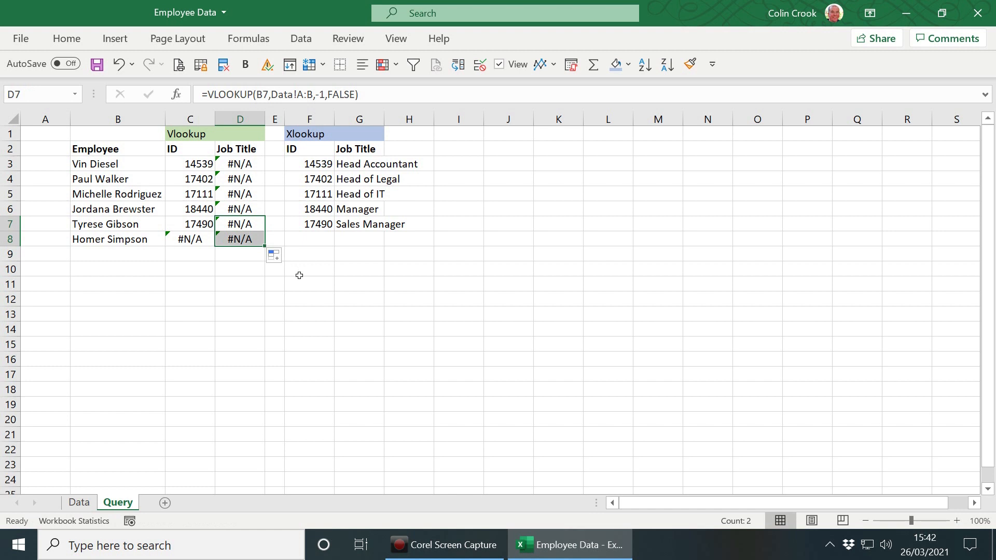
Extend the XLOOKUP formulas for ID and Job Title from F7 and G7 down to row 8.
{"action": "left_click", "coordinate": [311, 227]}
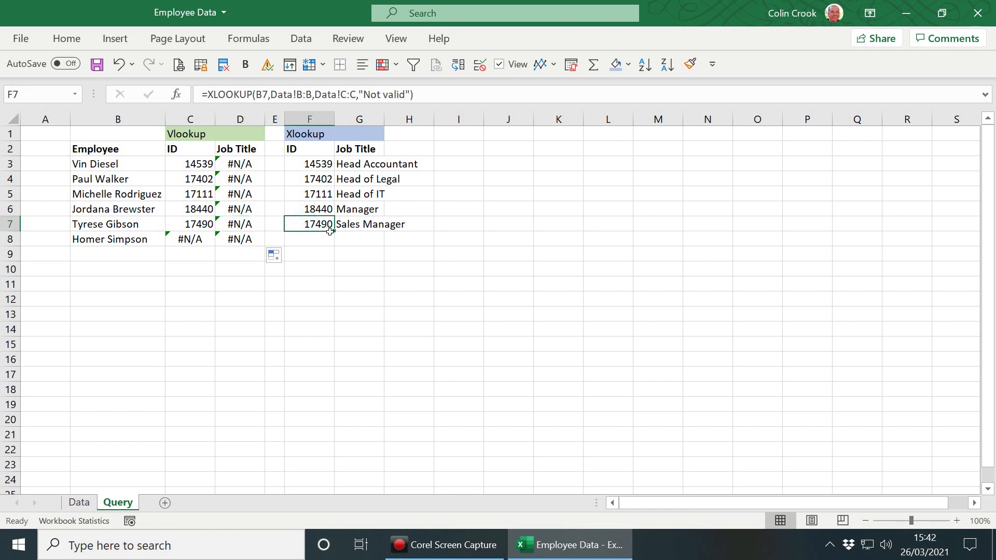
{"action": "key", "text": "Left"}
{"action": "key", "text": "Left"}
{"action": "key", "text": "Left"}
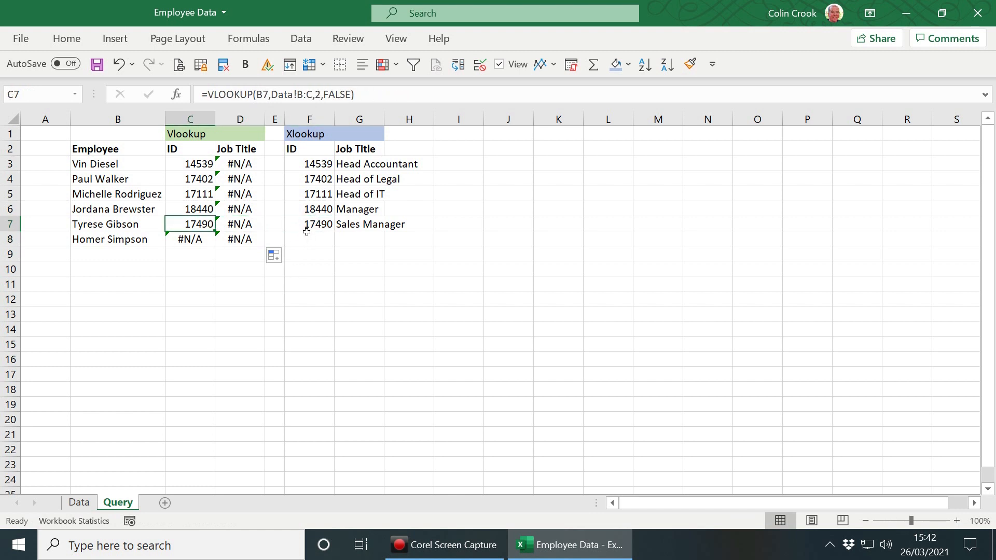
{"action": "left_click", "coordinate": [304, 228]}
{"action": "left_click_drag", "start_coordinate": [334, 232], "coordinate": [390, 250]}
{"action": "left_click", "coordinate": [358, 230]}
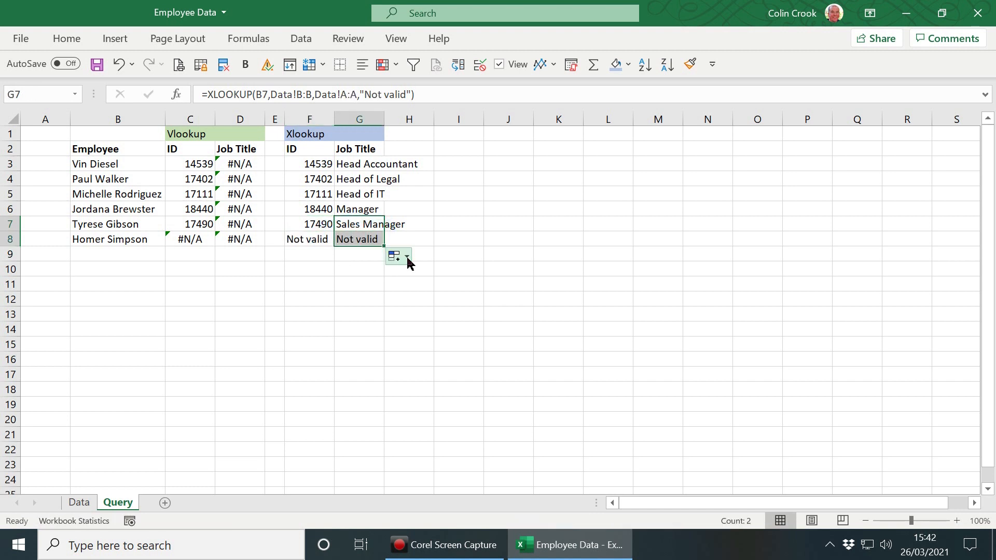
Compare the row 8 VLOOKUP and XLOOKUP formulas, highlighting the if_not_found argument in F8.
{"action": "left_click", "coordinate": [363, 241]}
{"action": "left_click", "coordinate": [206, 241]}
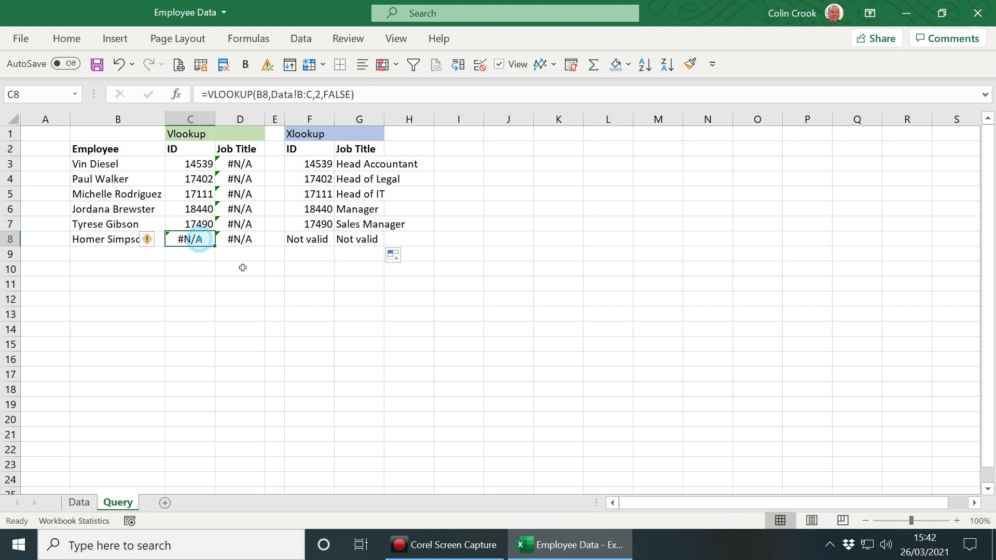
{"action": "left_click", "coordinate": [322, 240]}
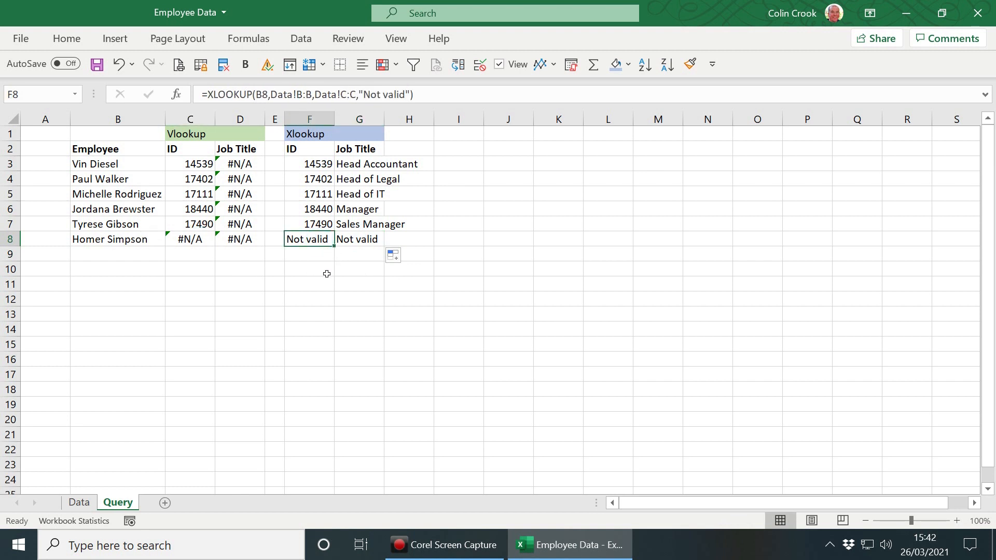
{"action": "left_click", "coordinate": [383, 95]}
{"action": "left_click", "coordinate": [447, 121]}
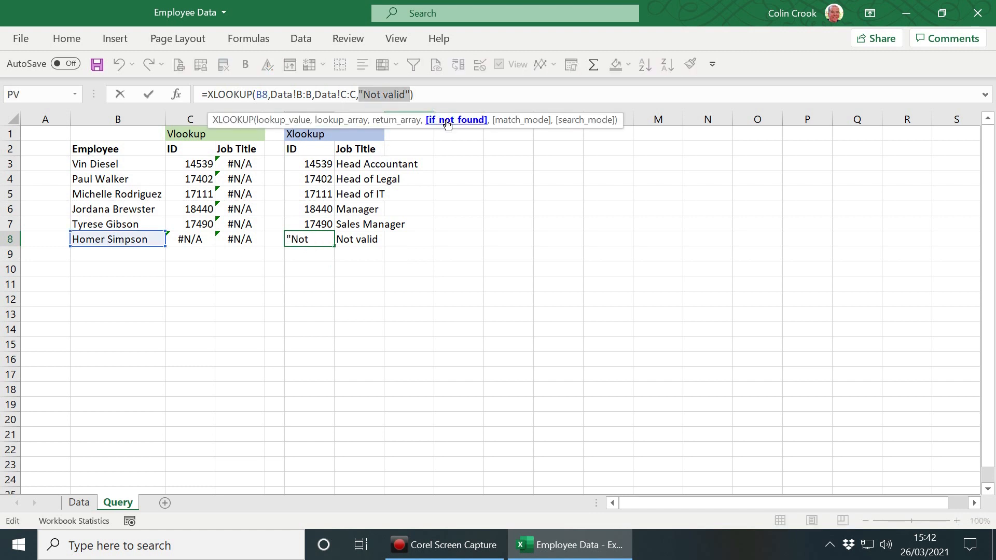
{"action": "key", "text": "ctrl+Return"}
Wrap the VLOOKUP in C8 in an IFERROR function with "Not valid" as the value if error.
{"action": "left_click", "coordinate": [198, 240]}
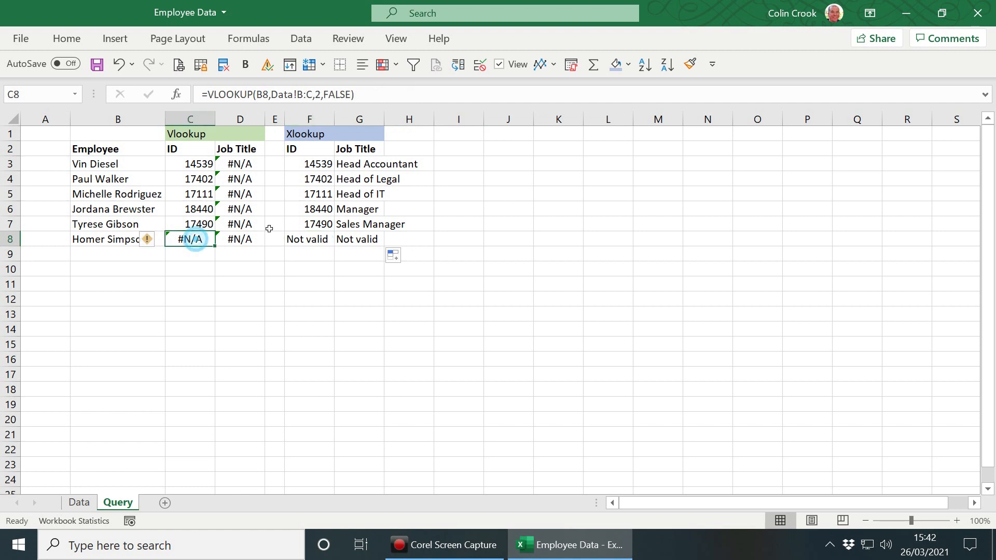
{"action": "left_click", "coordinate": [348, 100]}
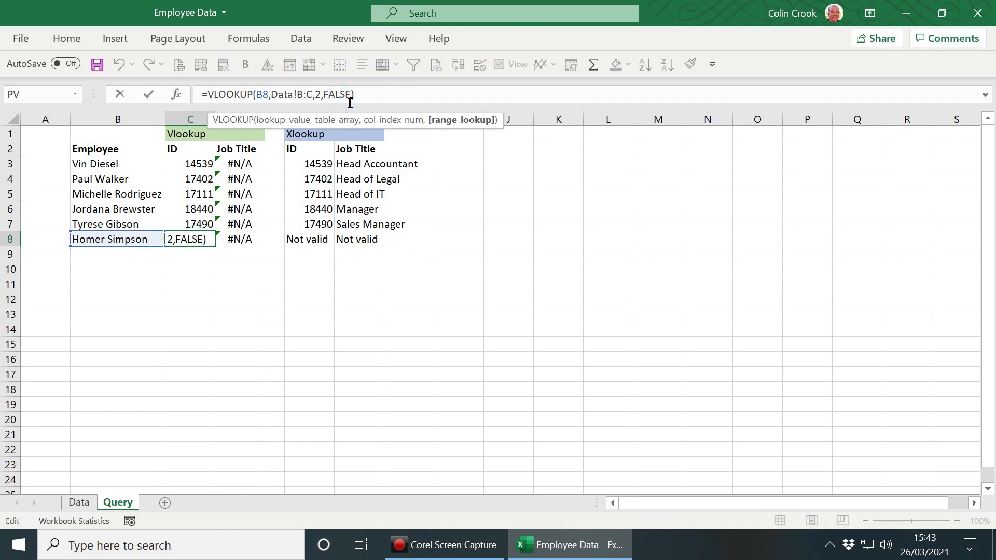
{"action": "left_click", "coordinate": [214, 104]}
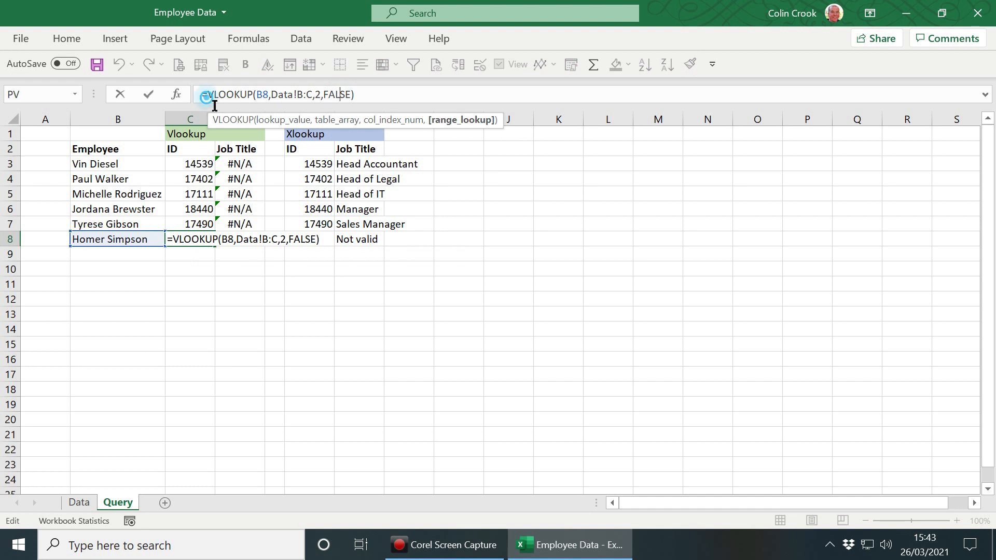
{"action": "type", "text": "iferror"}
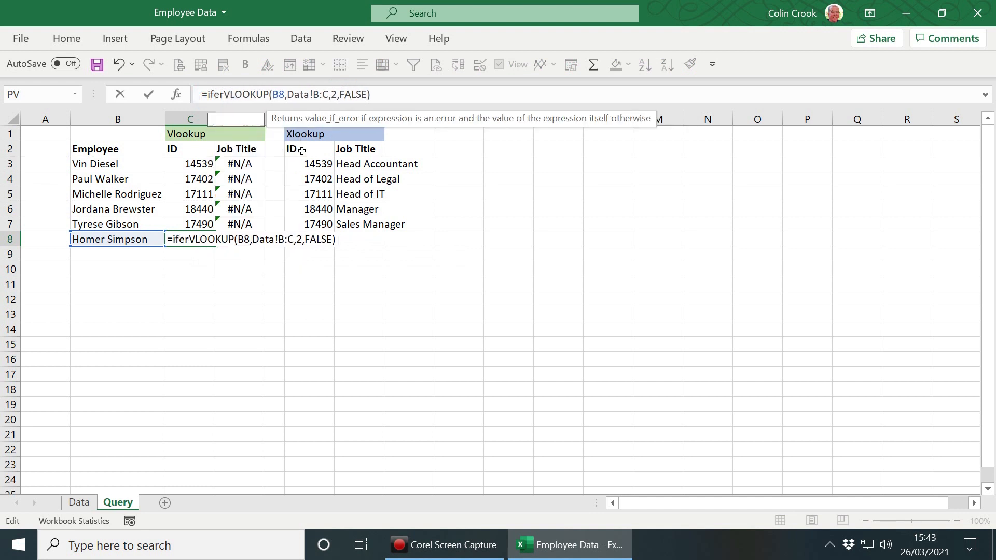
{"action": "type", "text": "("}
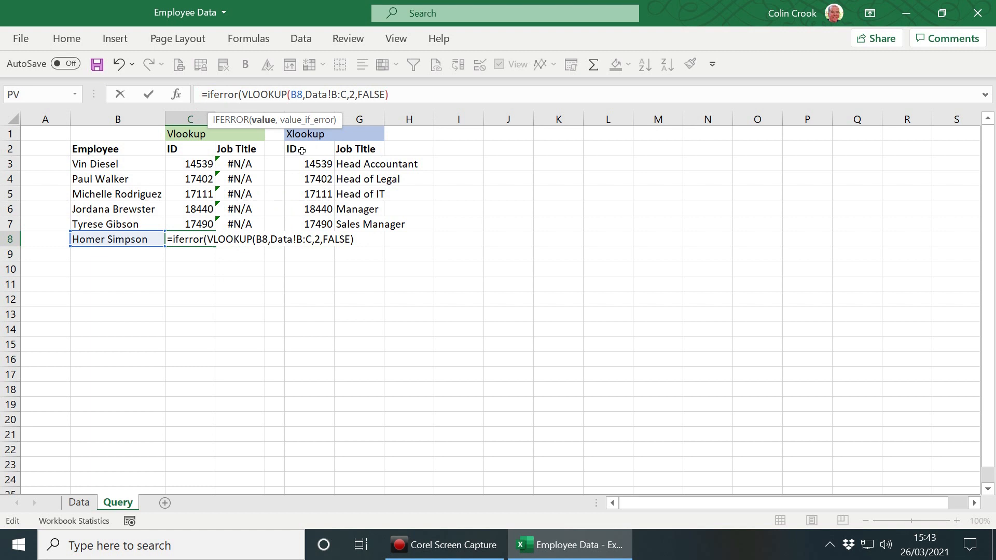
{"action": "type", "text": ",\"Not valid"}
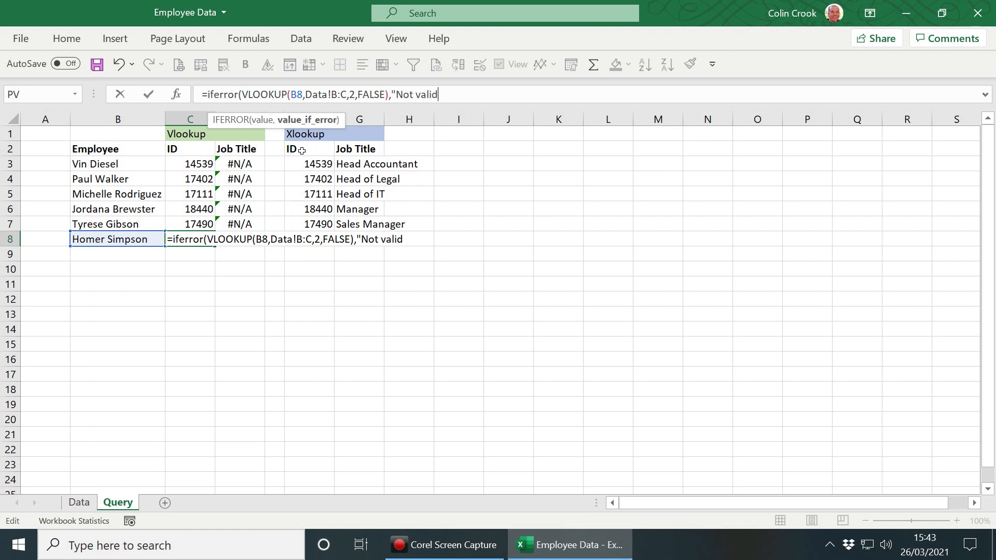
{"action": "type", "text": "\""}
{"action": "key", "text": "Return"}
{"action": "key", "text": "Up"}
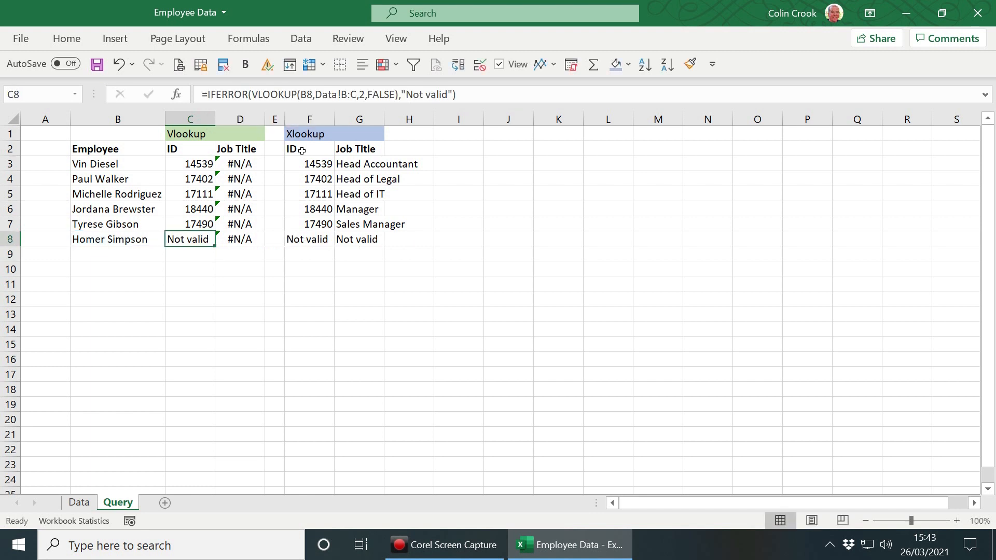
Compare the IFERROR VLOOKUP formula in C8 with the XLOOKUP formulas in F8 and G8, including the F8 if_not_found argument.
{"action": "key", "text": "Right"}
{"action": "key", "text": "Right"}
{"action": "key", "text": "Right"}
{"action": "key", "text": "Left"}
{"action": "key", "text": "Right"}
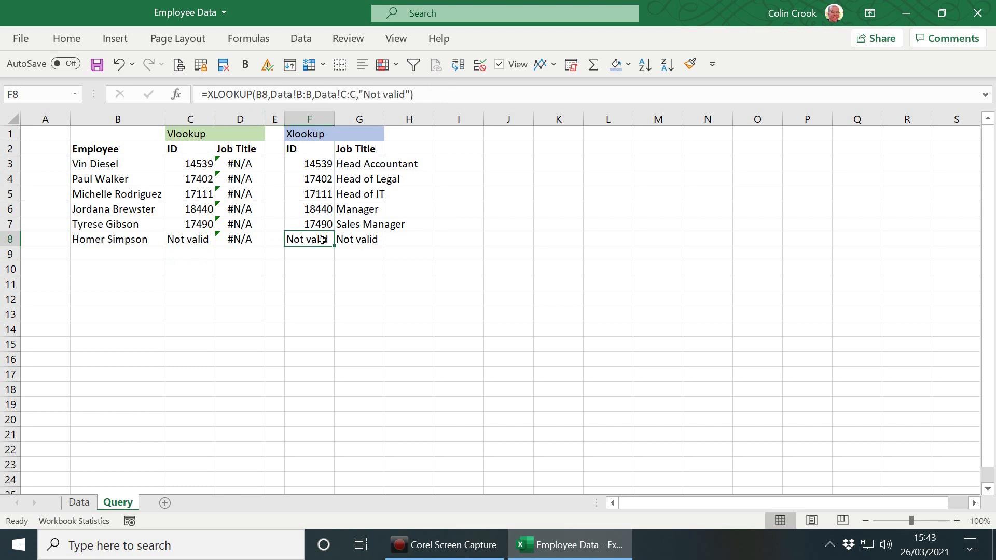
{"action": "left_click", "coordinate": [203, 241]}
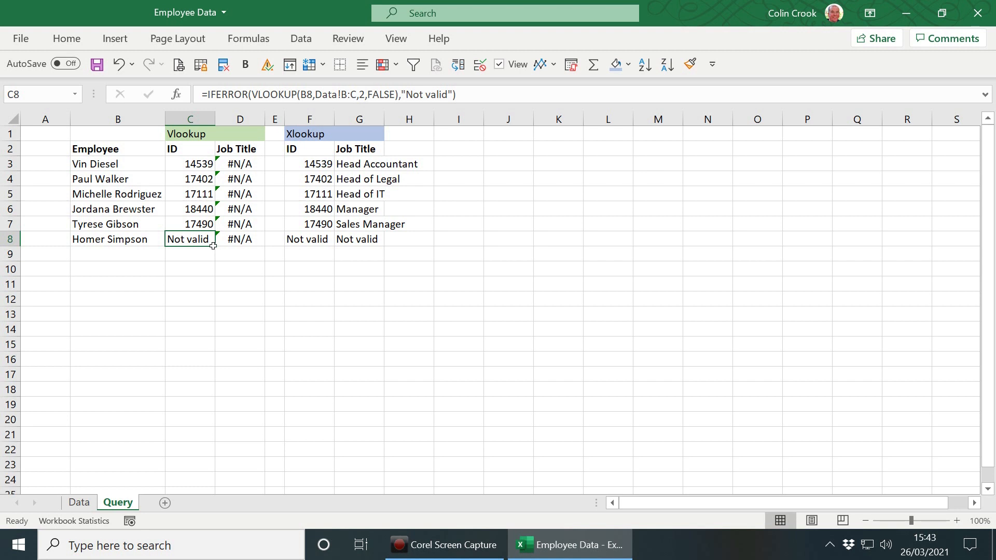
{"action": "left_click", "coordinate": [309, 242]}
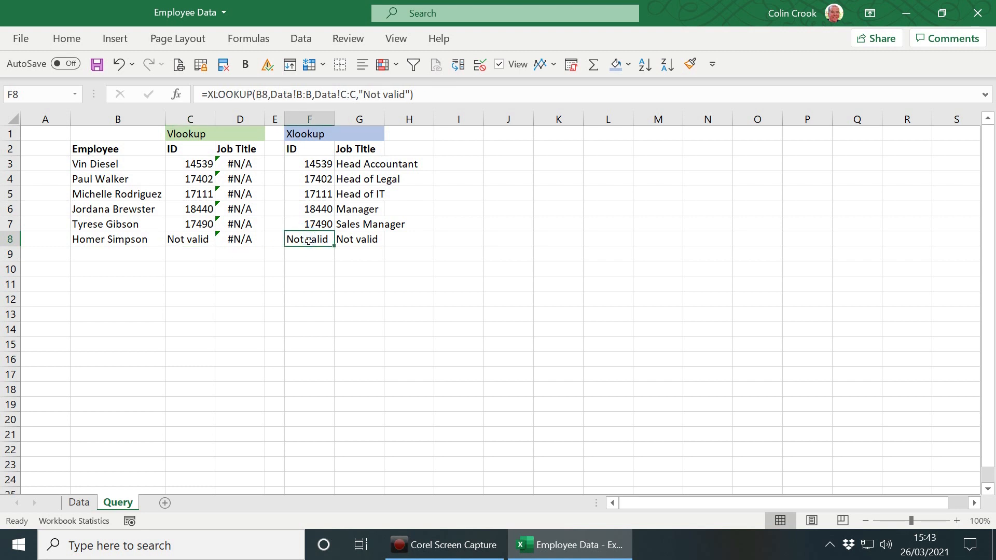
{"action": "left_click", "coordinate": [384, 101]}
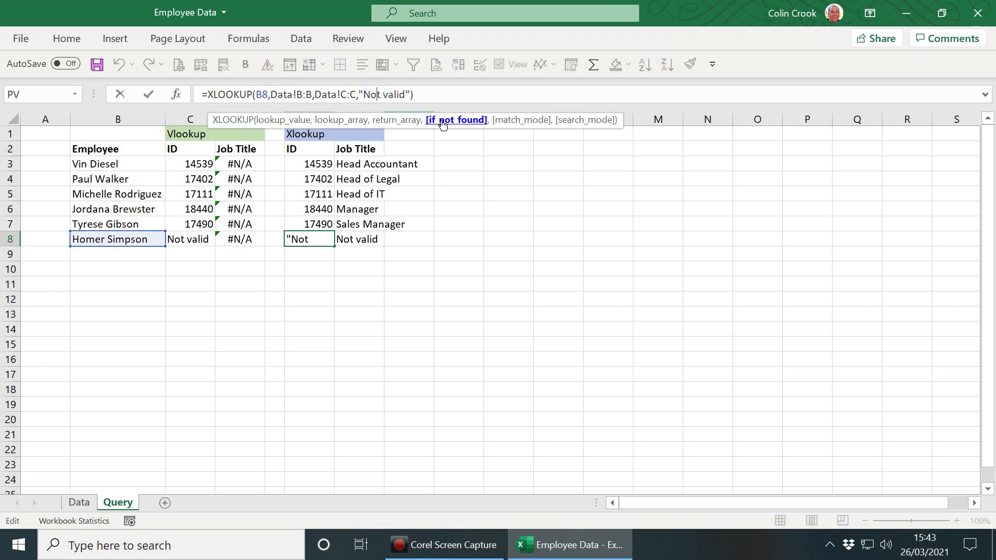
{"action": "key", "text": "Escape"}
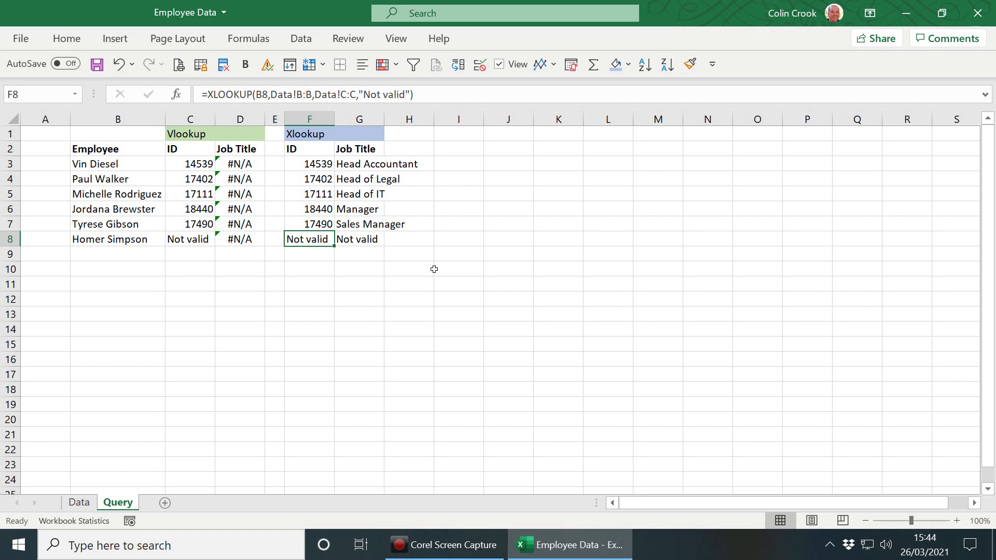
{"action": "key", "text": "Left"}
{"action": "key", "text": "Left"}
{"action": "key", "text": "Left"}
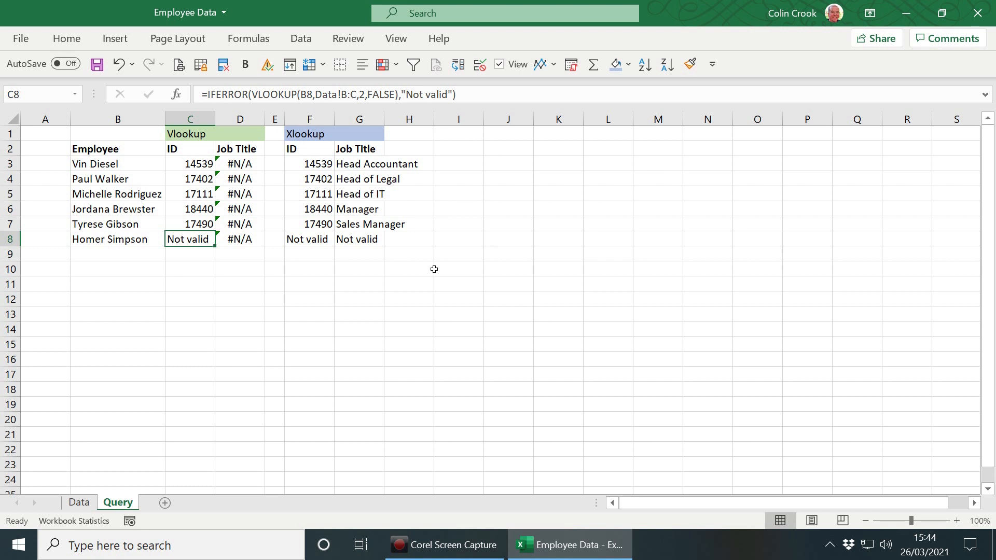
{"action": "key", "text": "Right"}
{"action": "key", "text": "Right"}
{"action": "key", "text": "Right"}
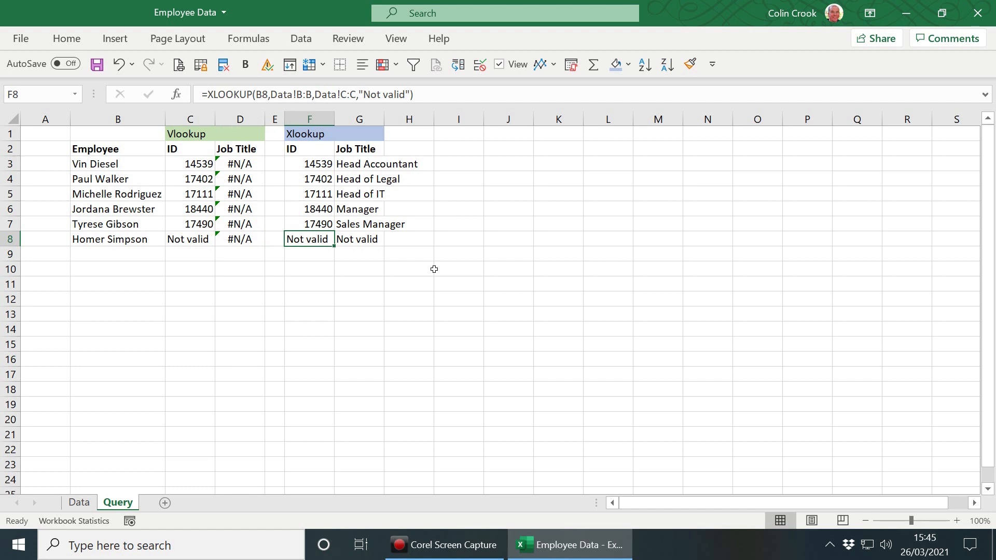
{"action": "key", "text": "Right"}
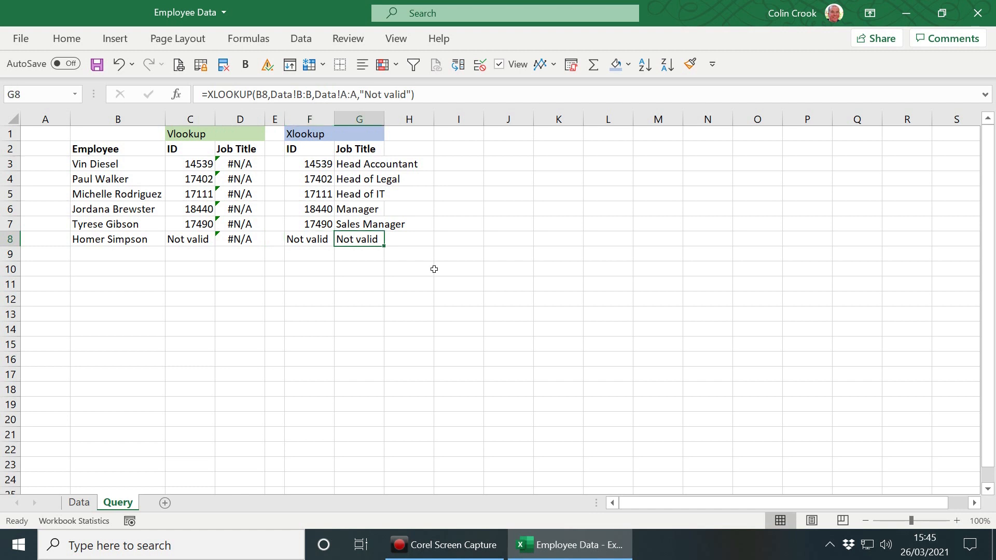
{"action": "key", "text": "Left"}
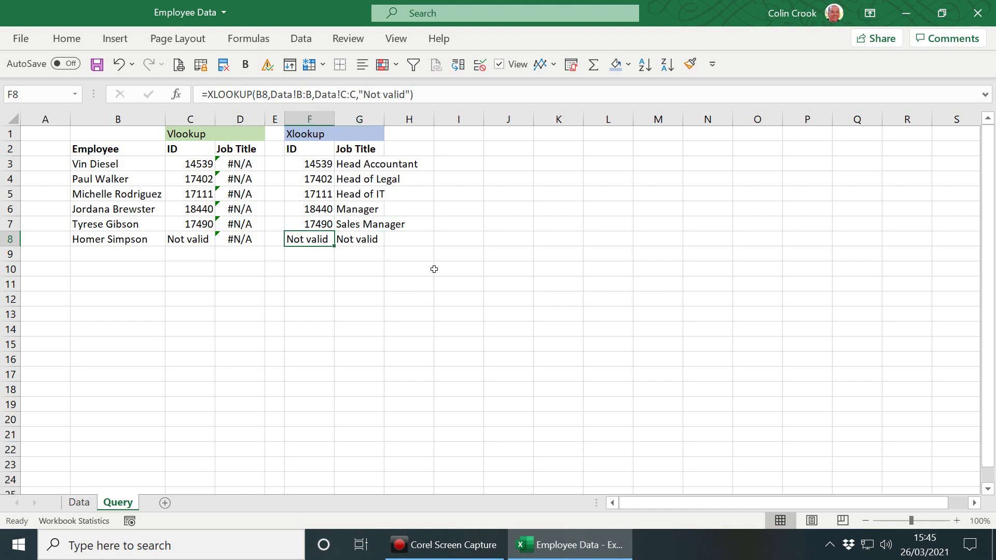